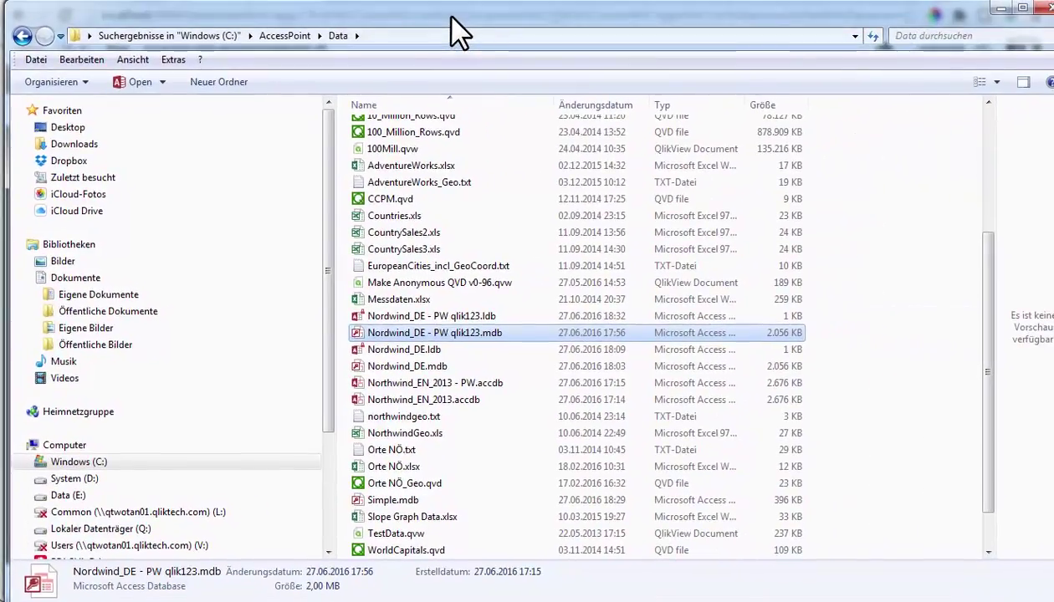
double_click(475, 335)
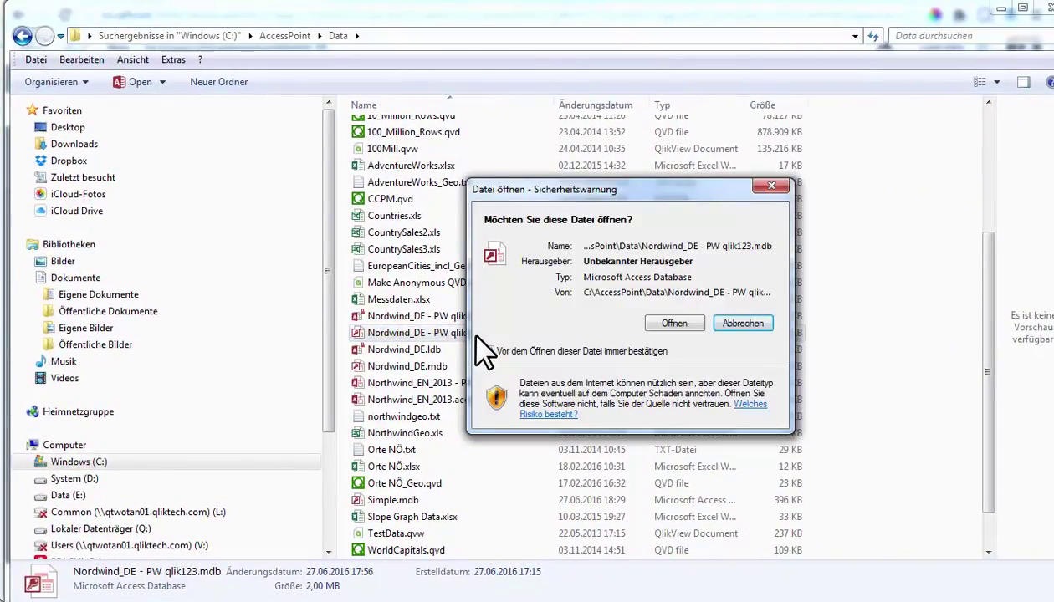
click(670, 321)
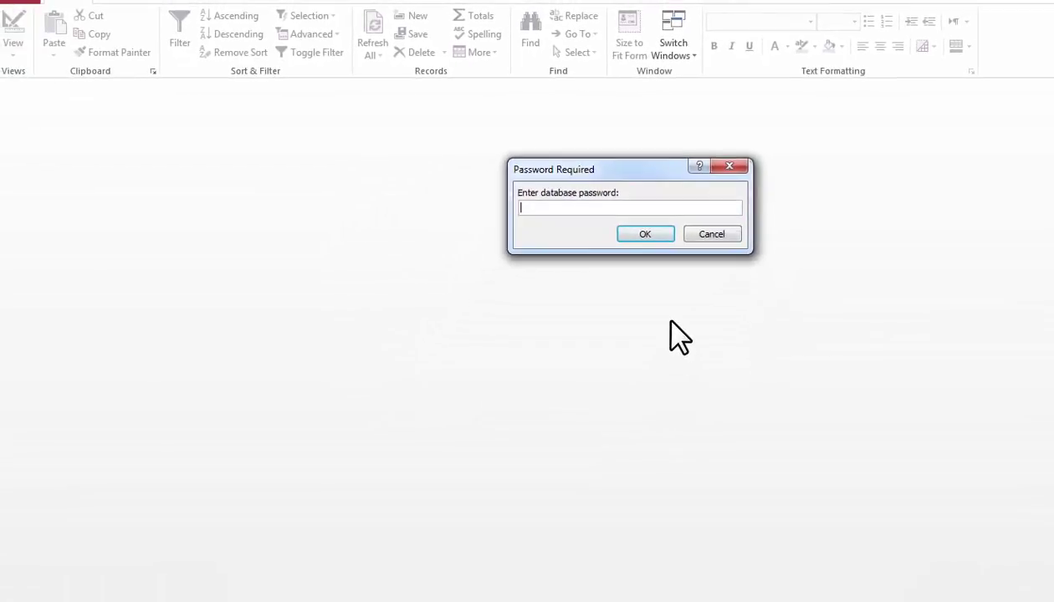
Cancel Access's Password Required prompt without entering the Nordwind password
click(713, 235)
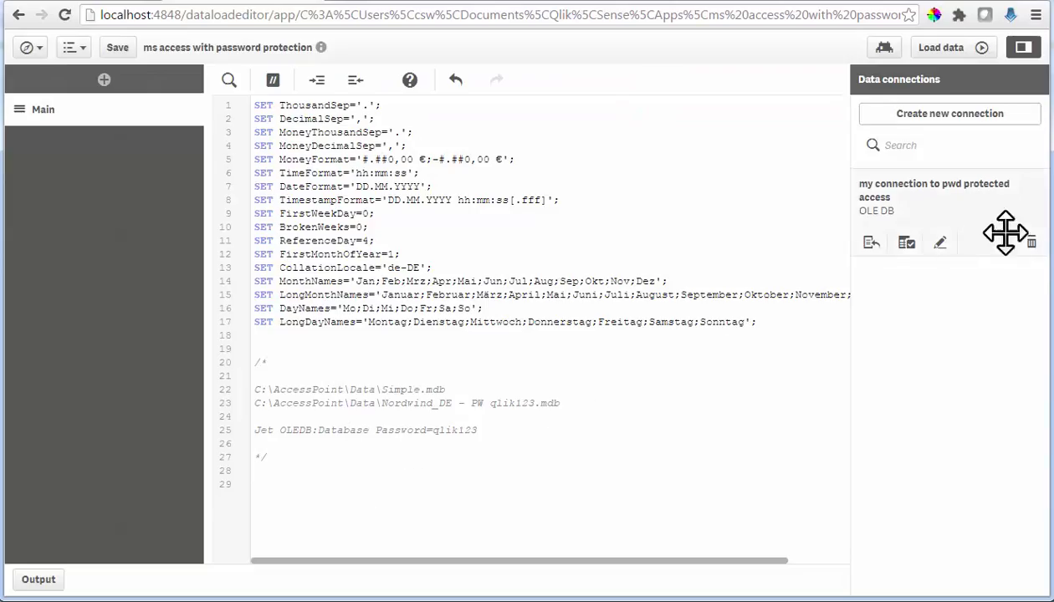
Delete the existing protected-database connection and begin a new OLE DB data connection
click(1031, 242)
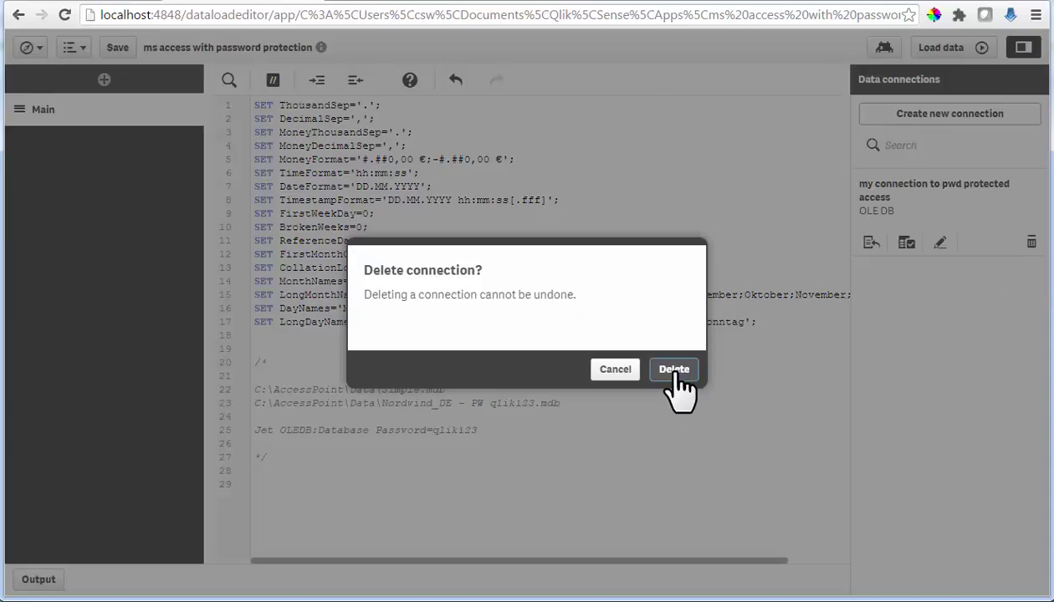
click(681, 374)
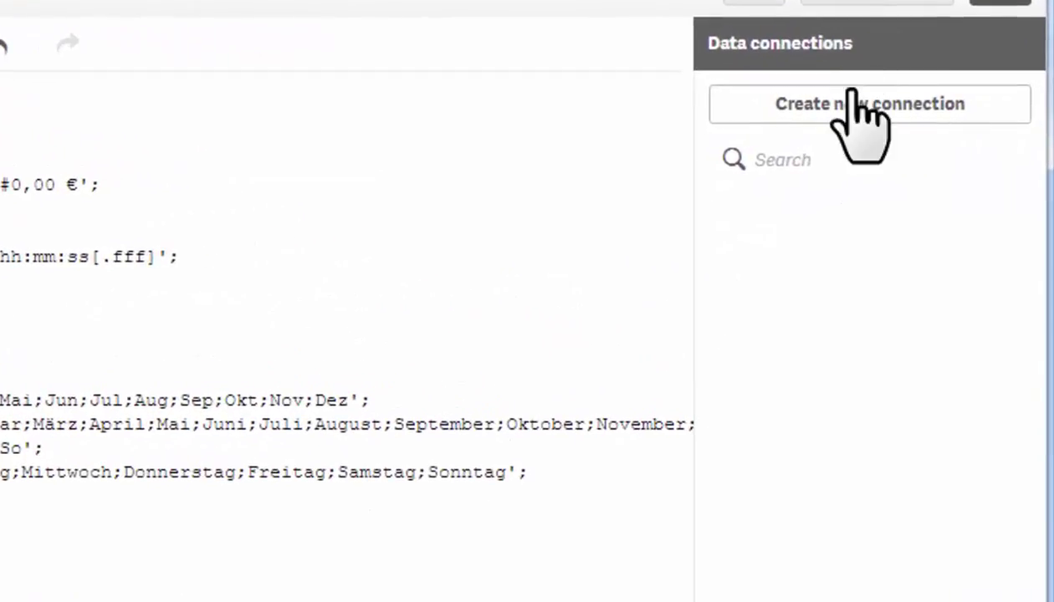
click(853, 106)
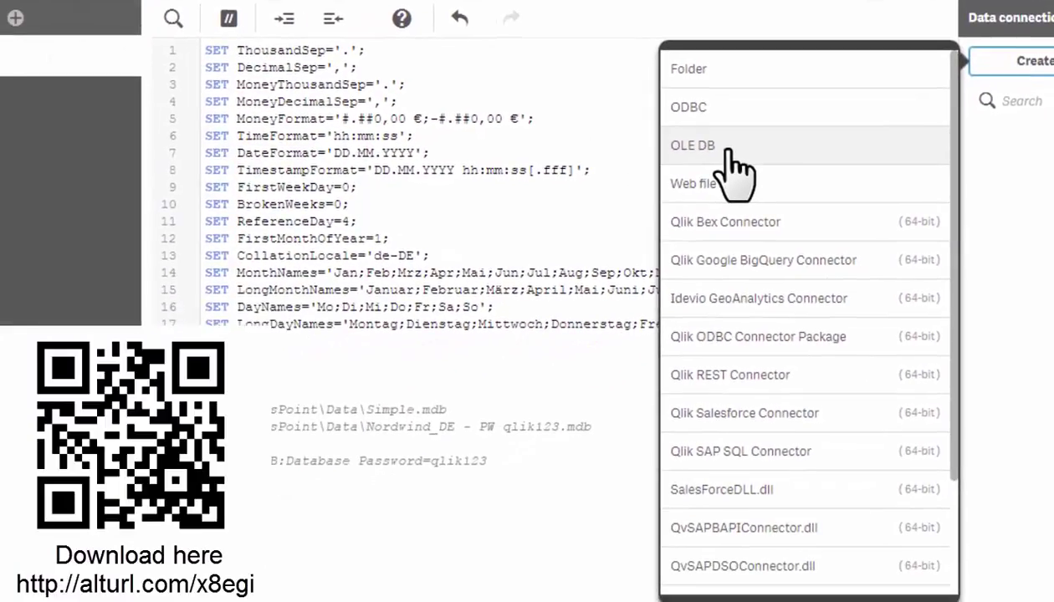
click(727, 152)
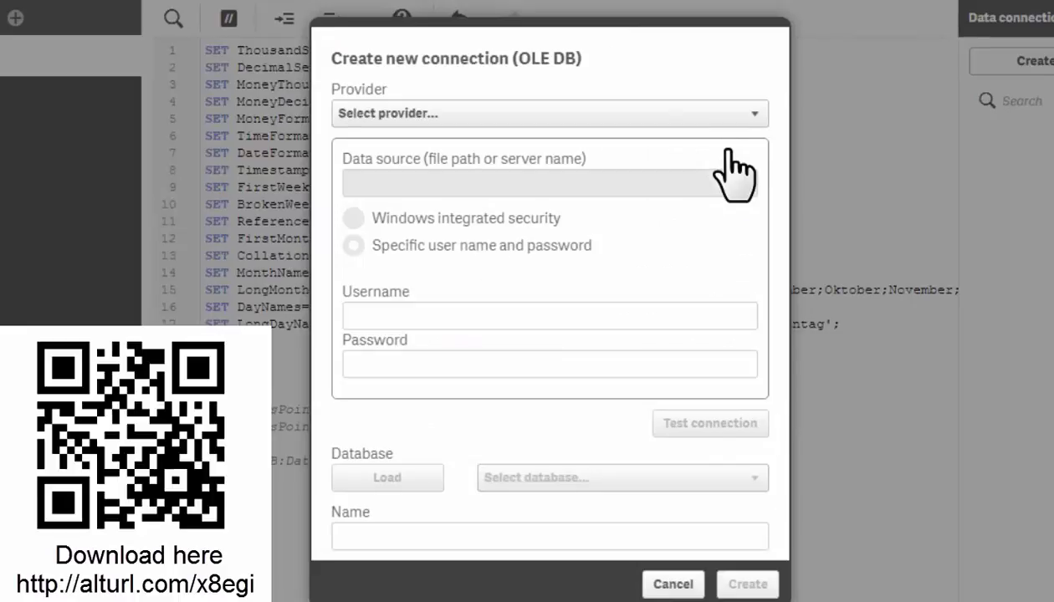
Choose the Microsoft Office 12.0 Access Database Engine OLE DB provider
click(421, 115)
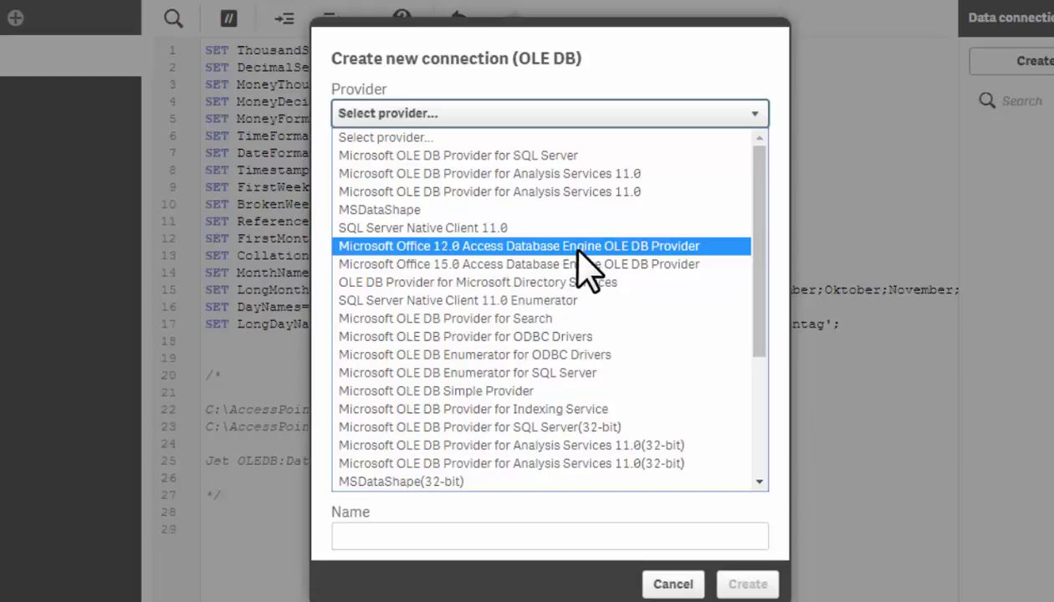
drag(759, 345, 758, 464)
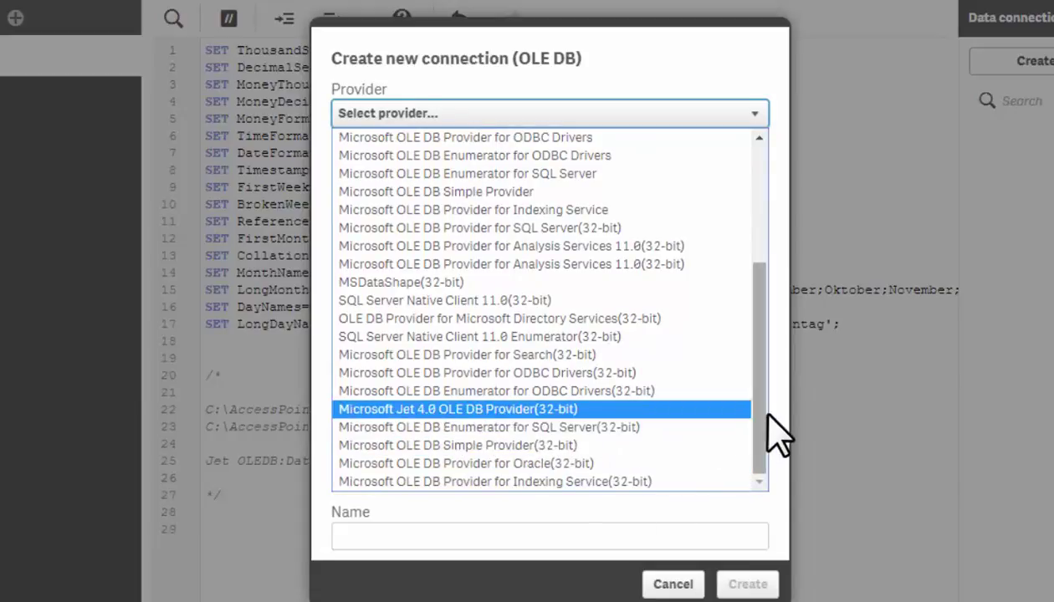
drag(765, 412, 769, 235)
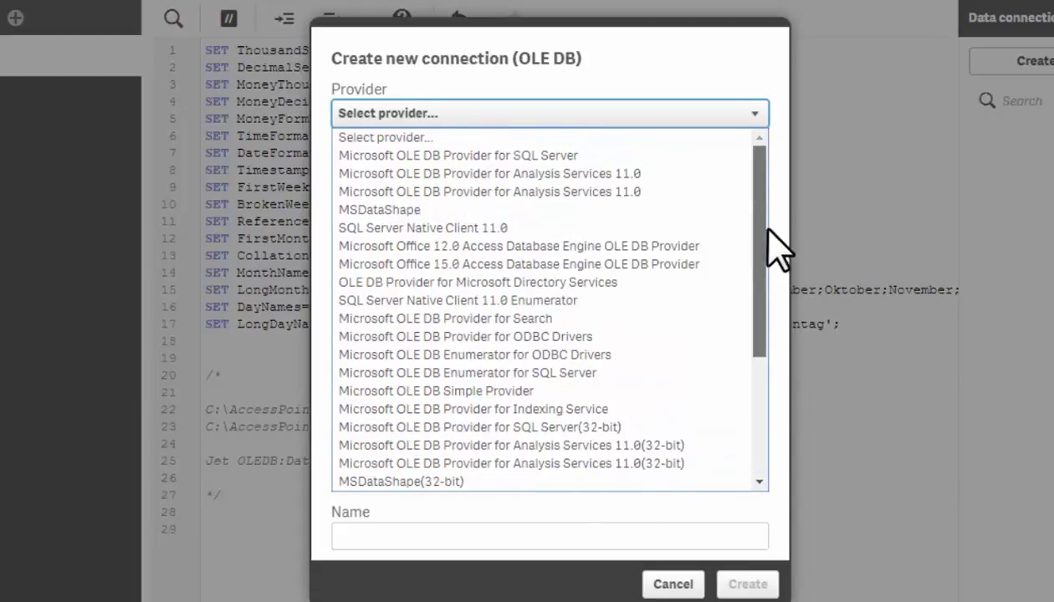
click(479, 249)
Set data source c:\accesspoint\data\simple.mdb, test it, and create the connection
click(430, 185)
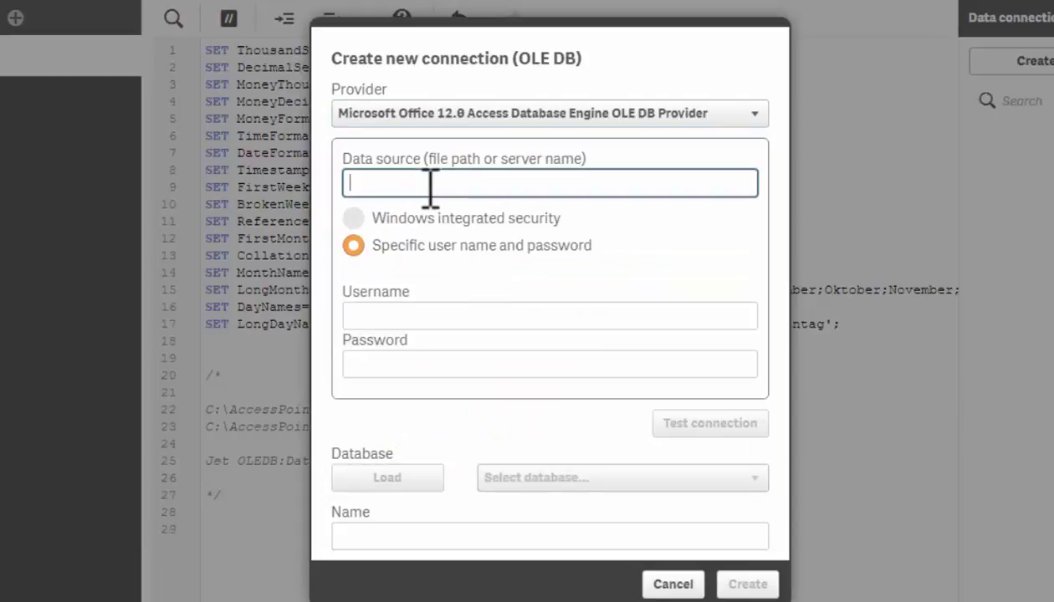
text(c:\accesspoin)
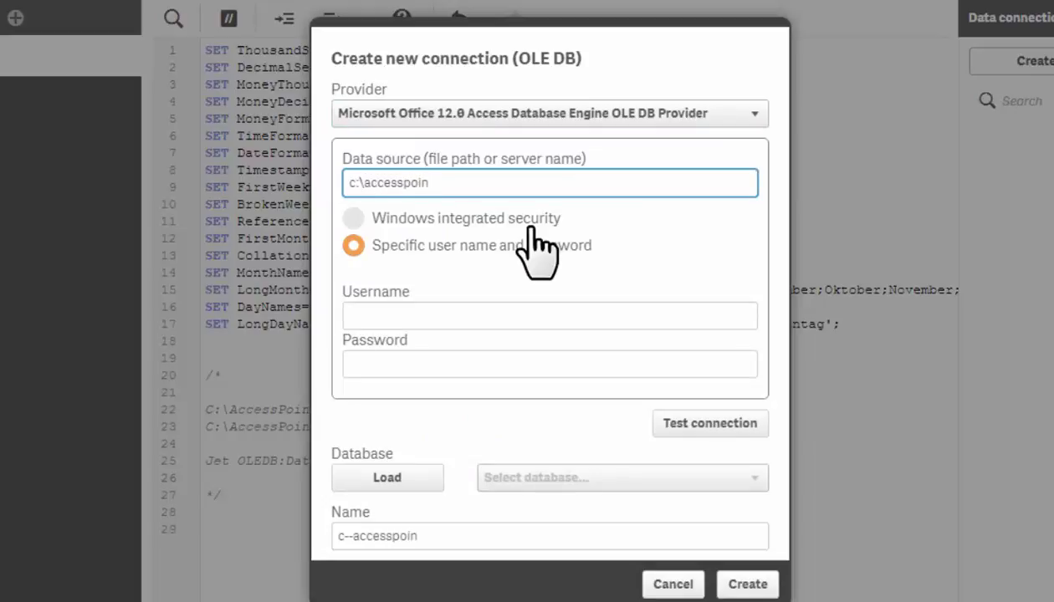
text(t\data\simple.mdb)
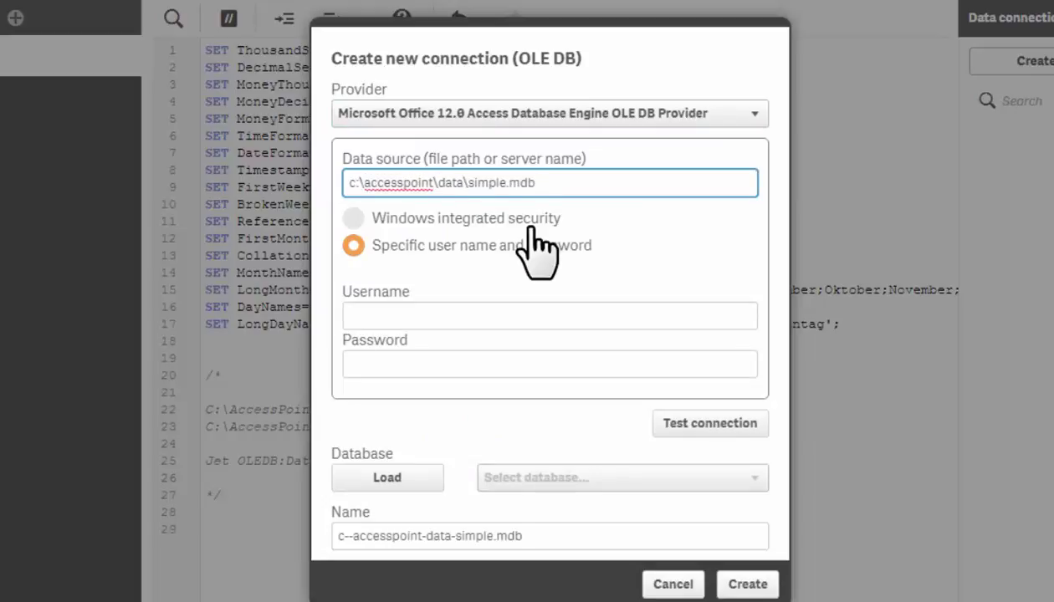
click(693, 425)
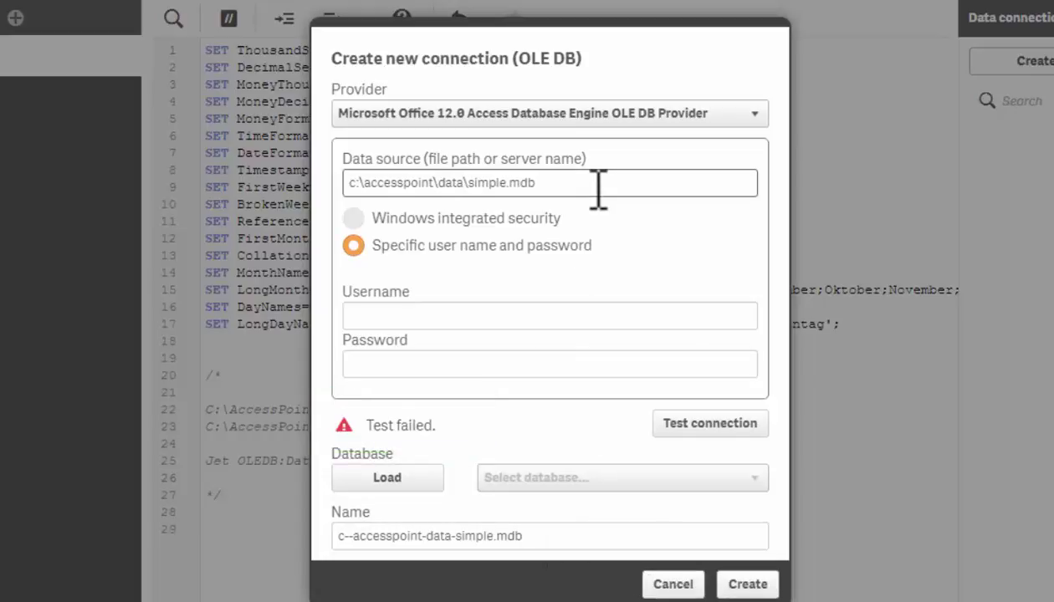
click(747, 586)
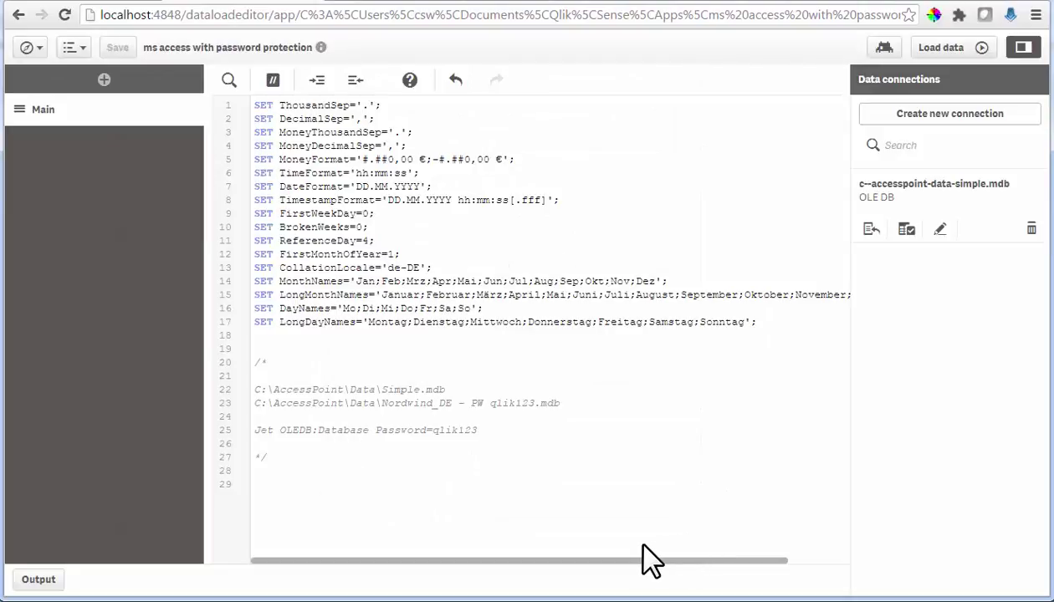
click(907, 228)
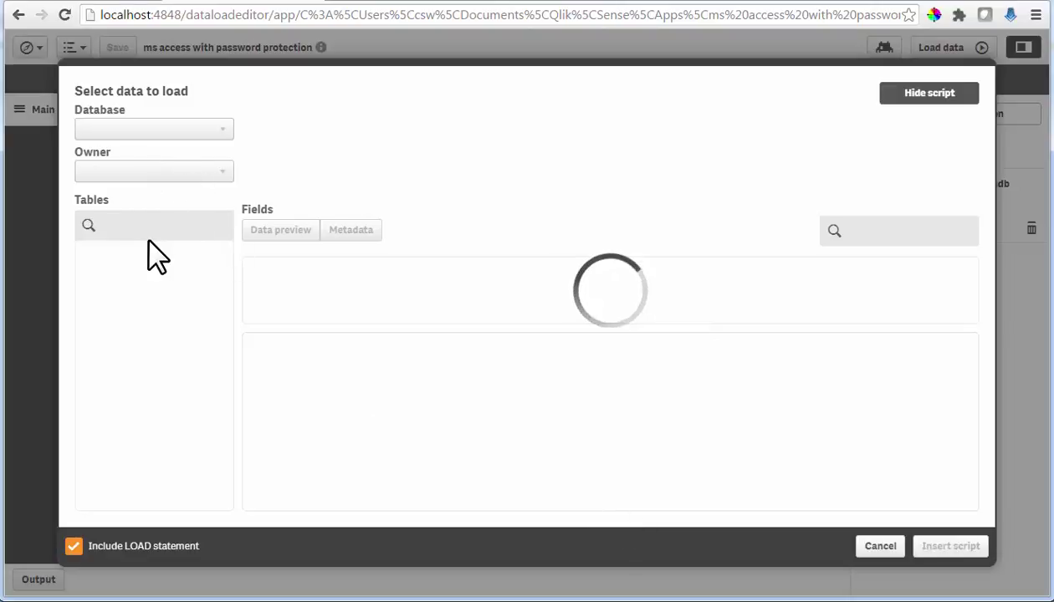
click(90, 255)
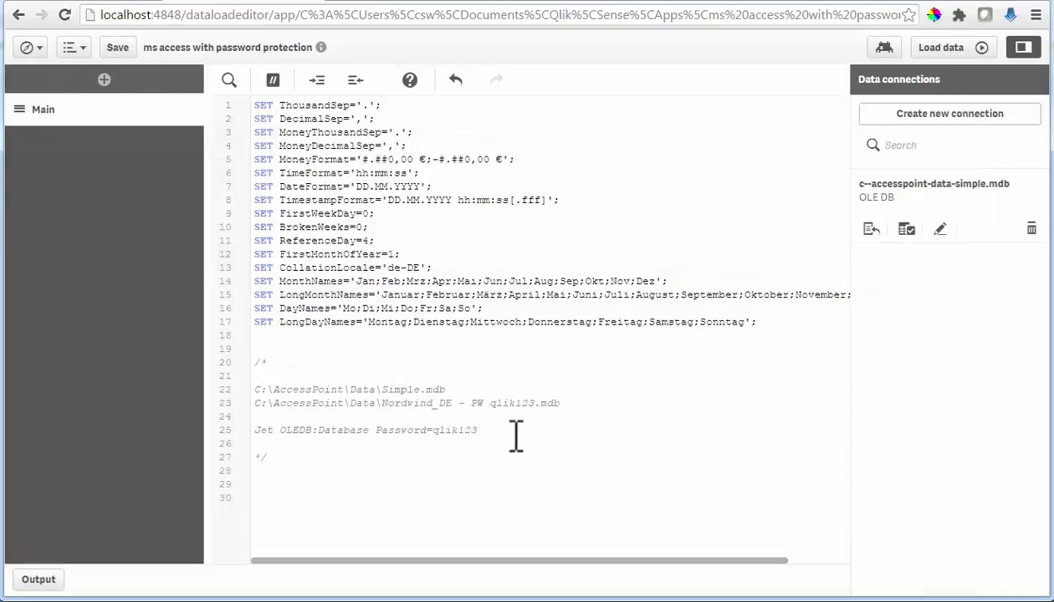
Copy script lines 23–25 with the Nordwind path and password, then edit the simple.mdb connection
drag(494, 432, 274, 403)
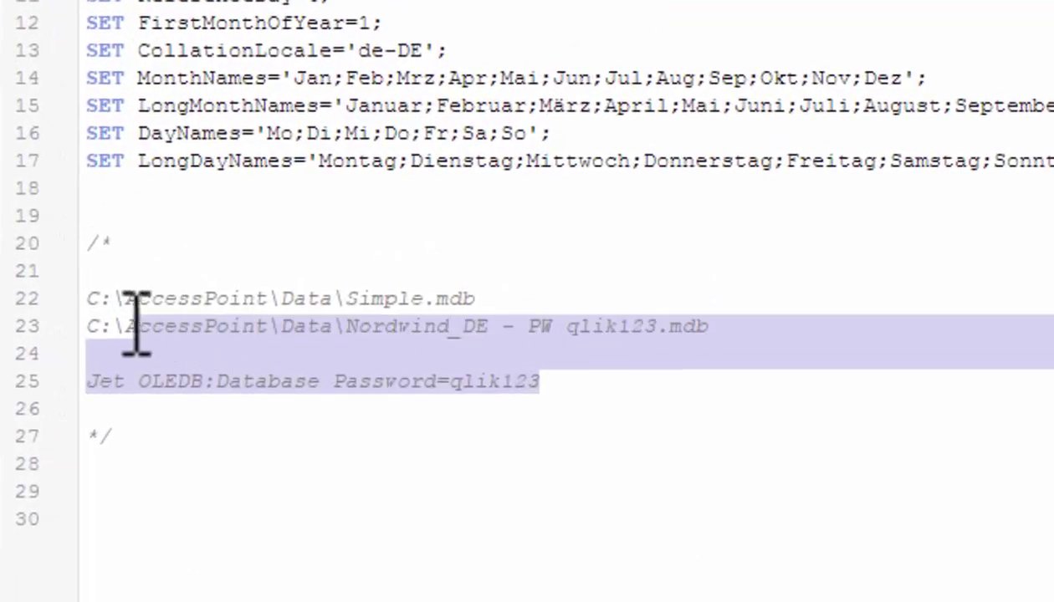
drag(127, 325, 87, 325)
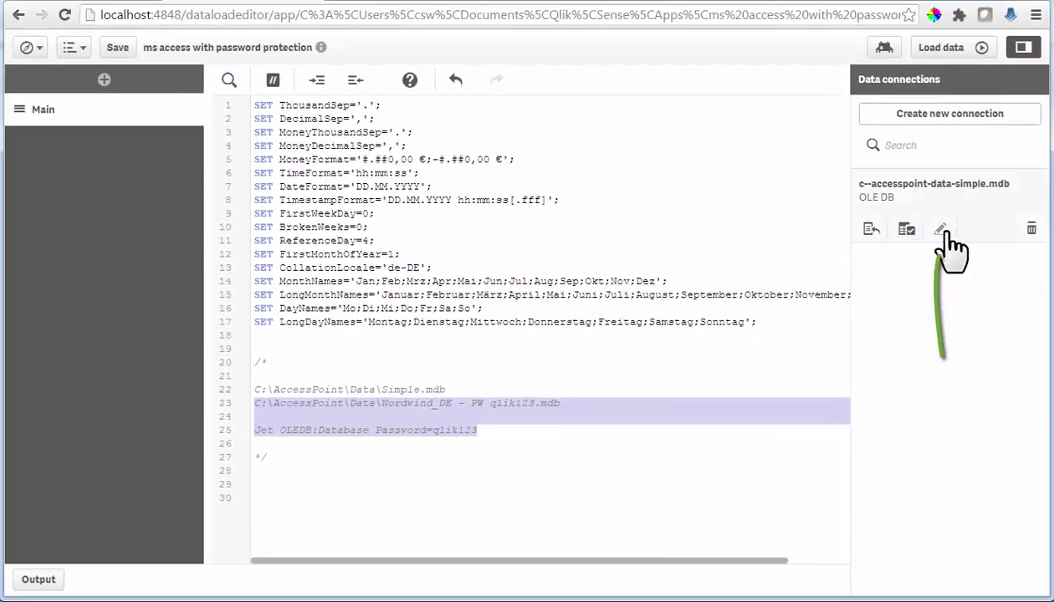
click(941, 231)
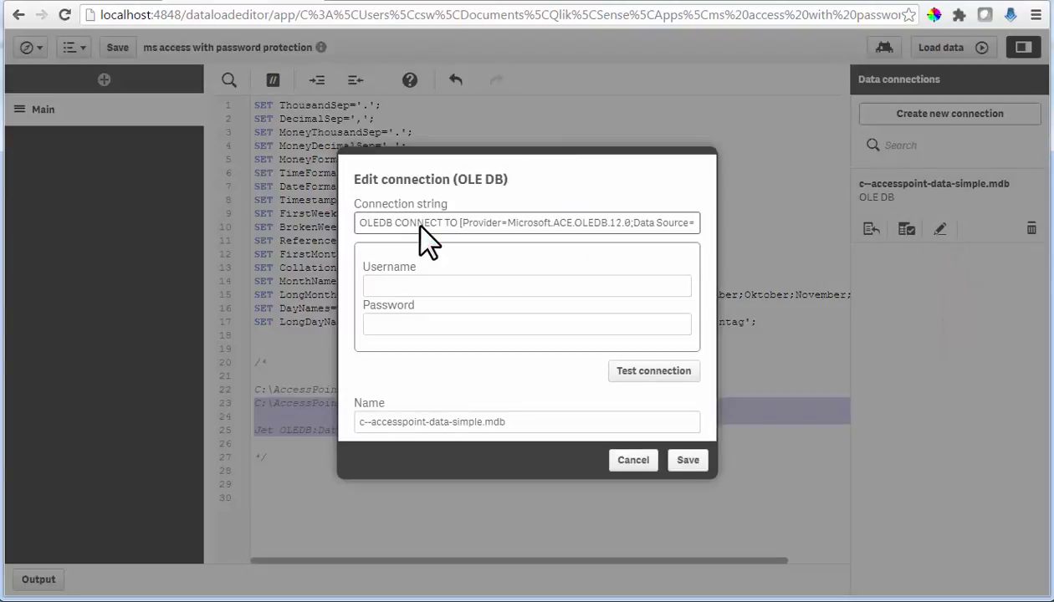
Collect the Nordwind lines and the simple.mdb connection string in a new Notepad window
key(super+r)
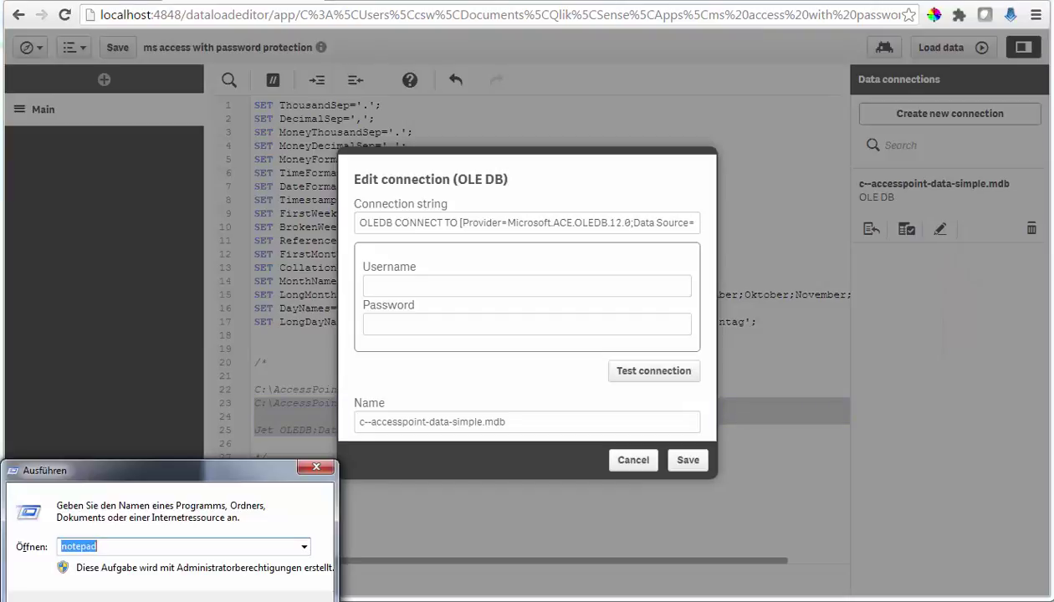
key(Return)
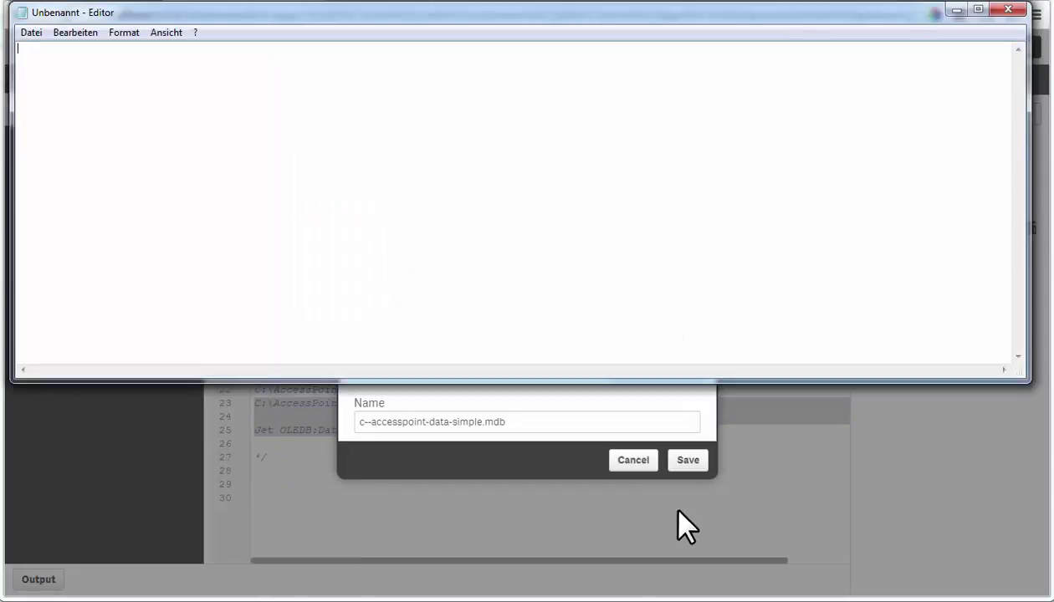
key(ctrl+v)
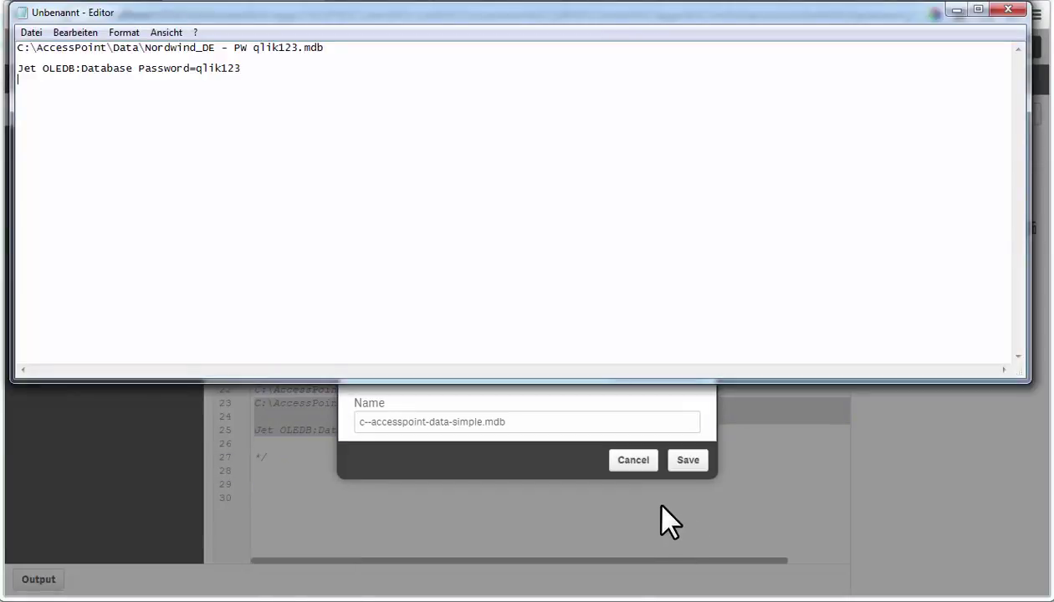
click(545, 423)
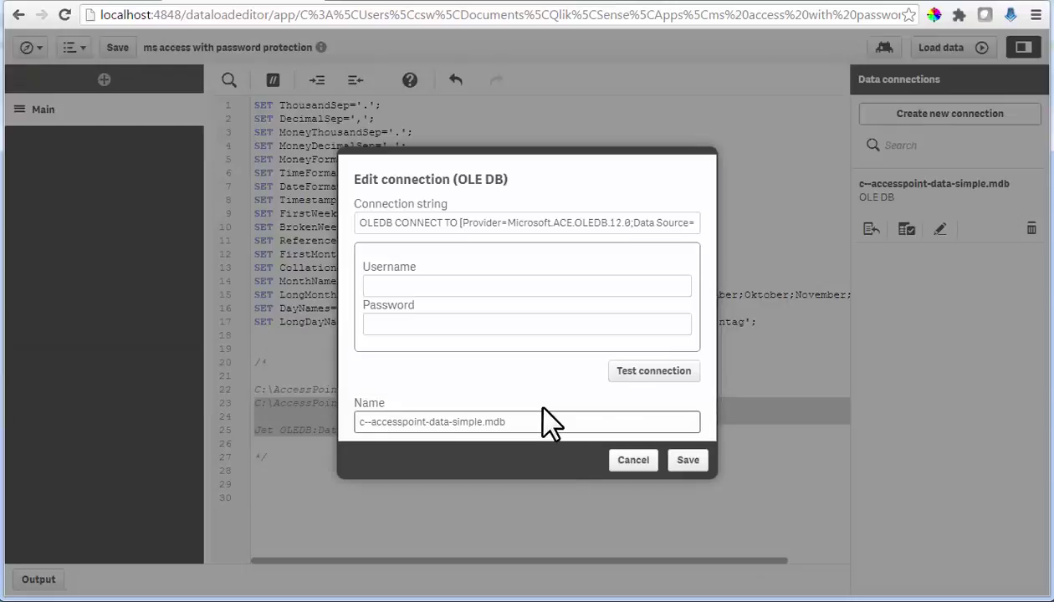
triple_click(414, 222)
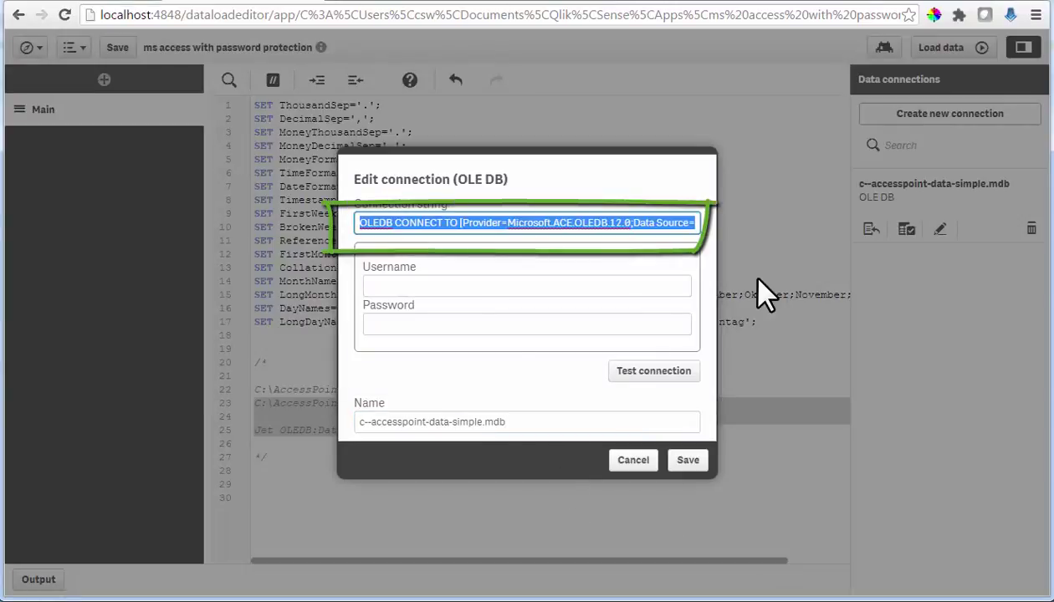
key(Delete)
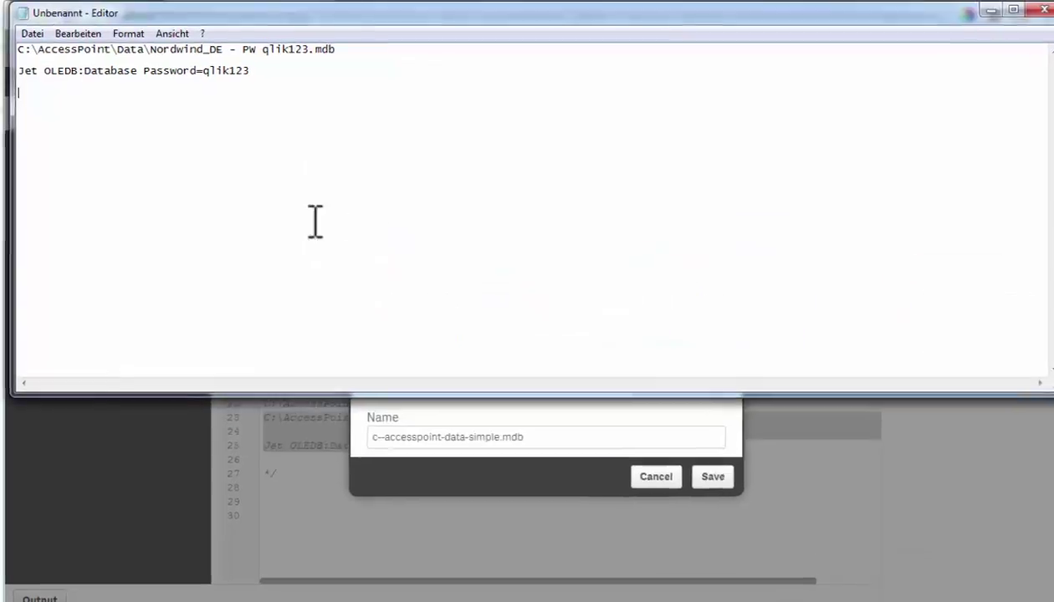
text(OLEDB CONNECT TO [Provider=Microsoft.ACE.OLEDB.12.0;Data Source=c:\accesspoint\data\simple.mdb;])
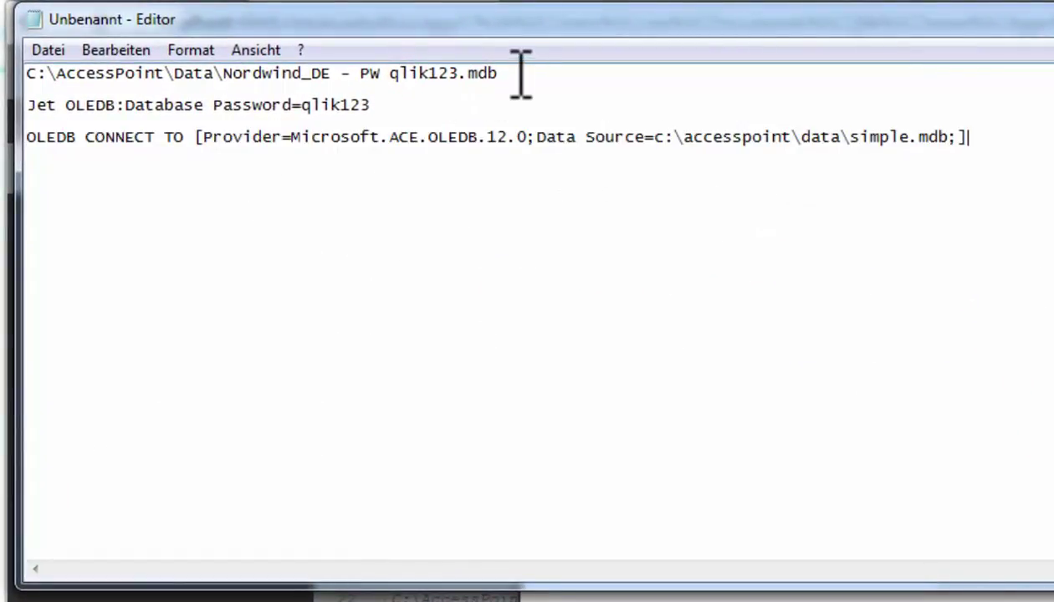
Replace the simple.mdb path in the connect line with the Nordwind_DE path
drag(515, 73, 26, 74)
key(ctrl+c)
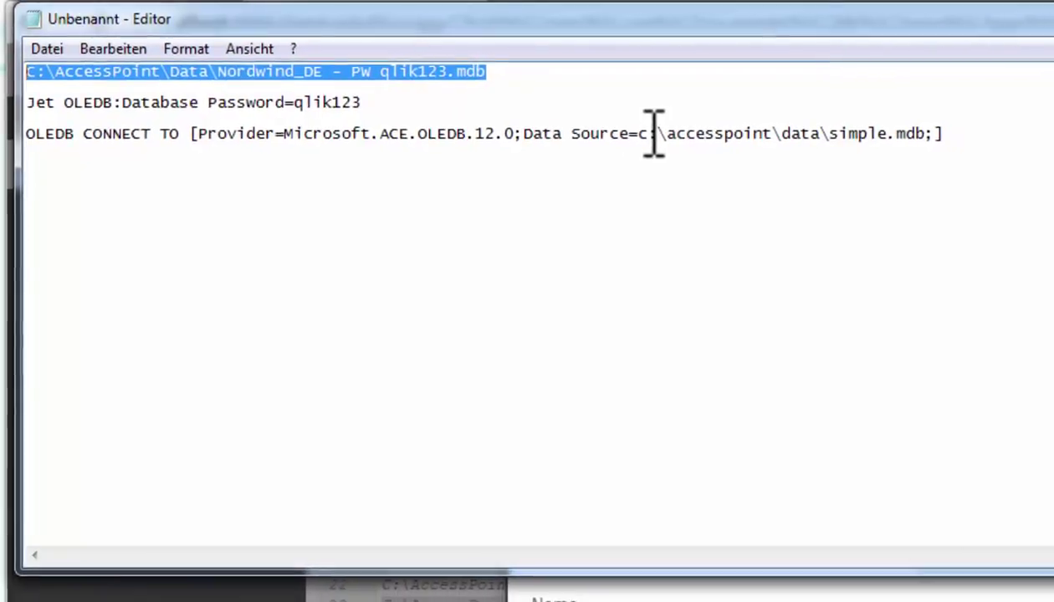
drag(650, 133, 929, 134)
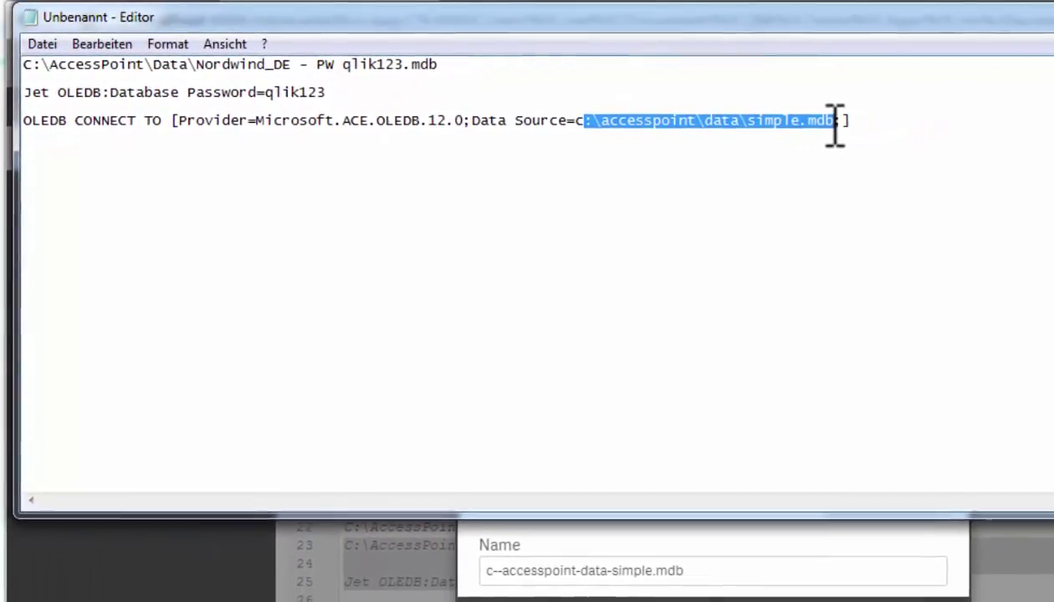
key(BackSpace)
key(ctrl+v)
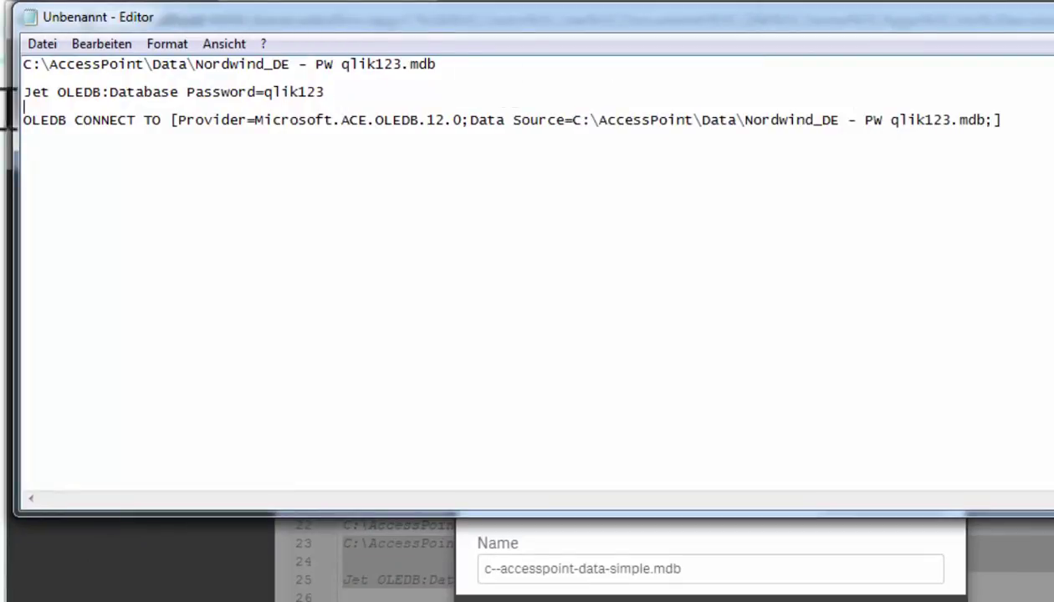
drag(345, 92, 6, 92)
key(ctrl+c)
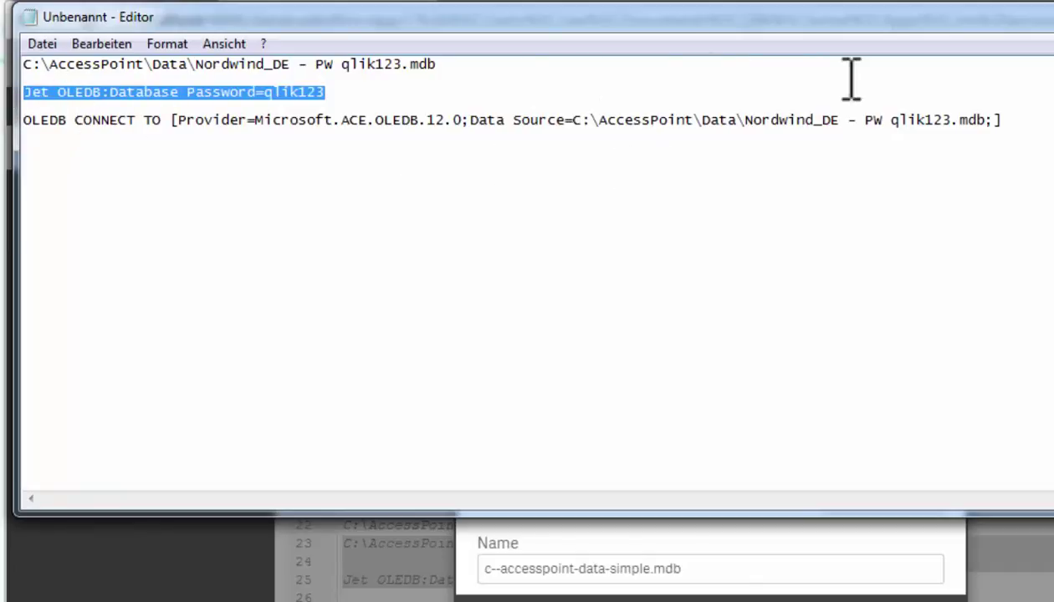
click(1006, 120)
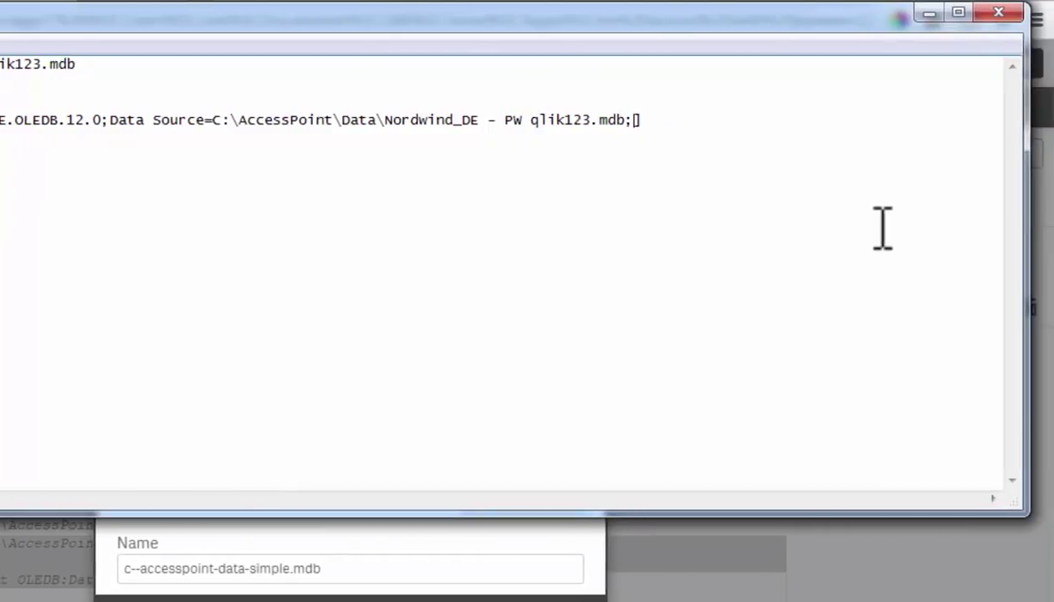
key(ctrl+v)
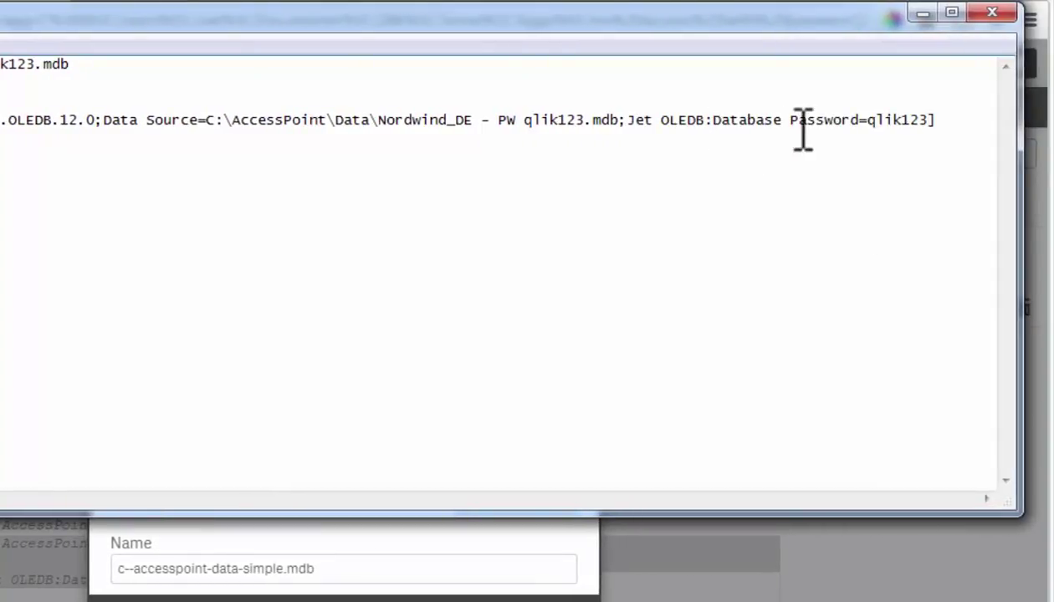
drag(870, 126, 924, 131)
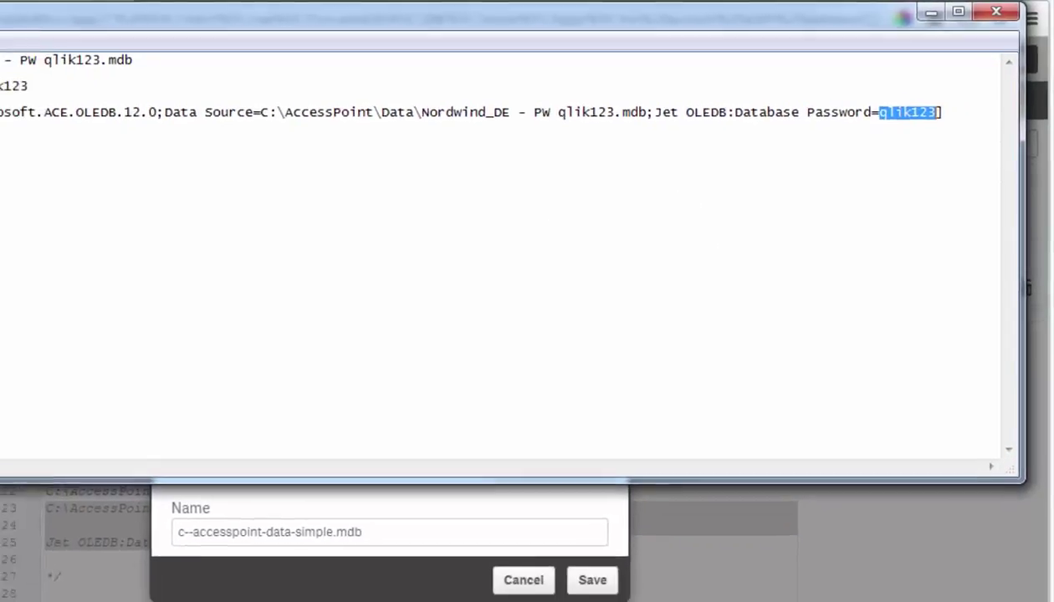
Delete the helper lines and cut the finished connect line out of Notepad
key(Home)
key(ctrl+shift+Home)
key(Delete)
key(Delete)
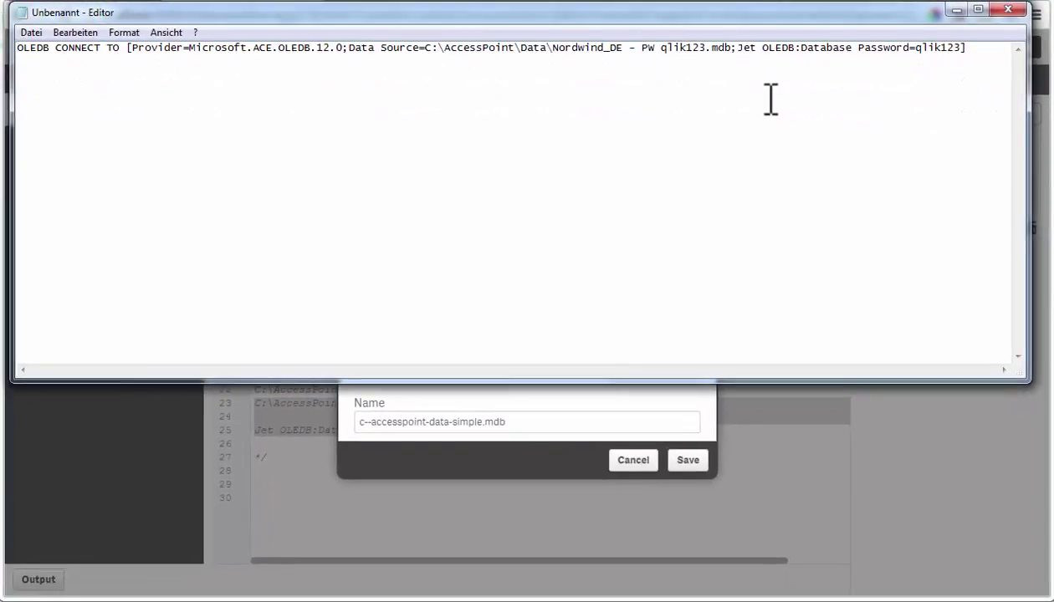
key(ctrl+a)
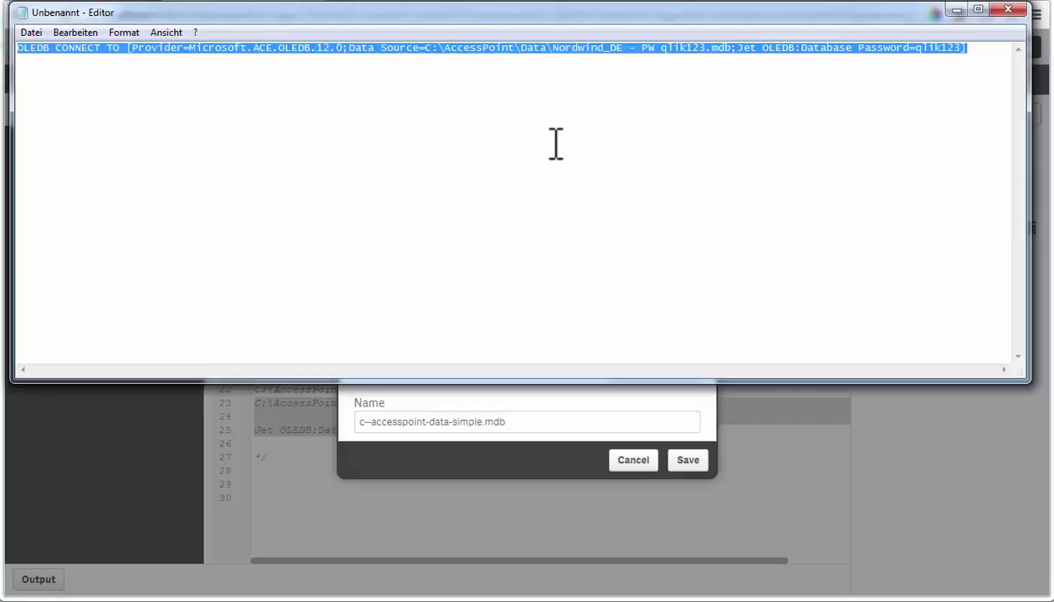
key(ctrl+x)
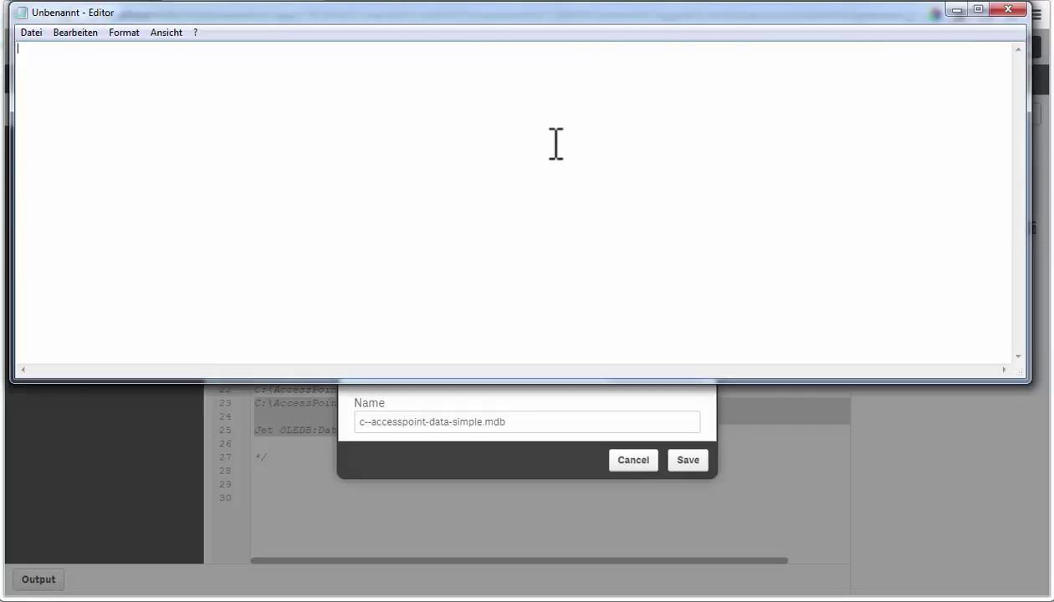
Paste the Nordwind_DE connect string into the Connection string field and test it
click(470, 457)
click(400, 219)
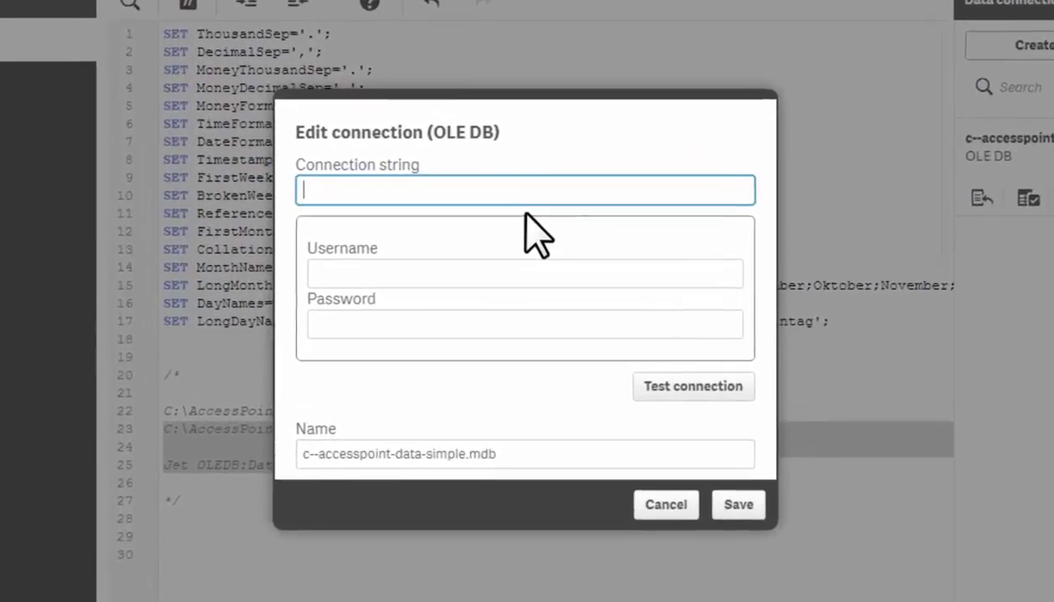
key(ctrl+v)
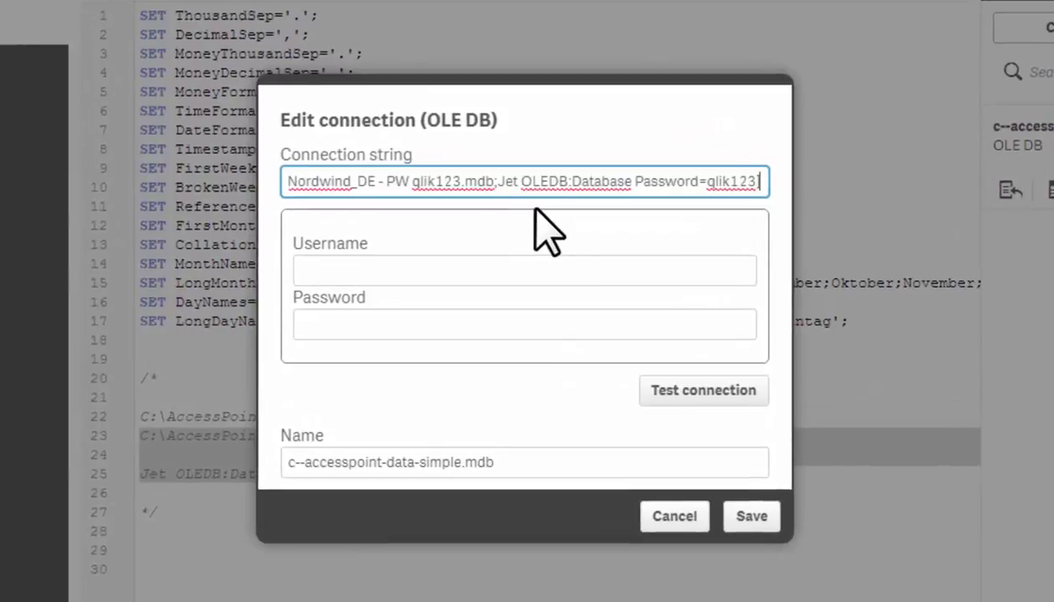
click(667, 400)
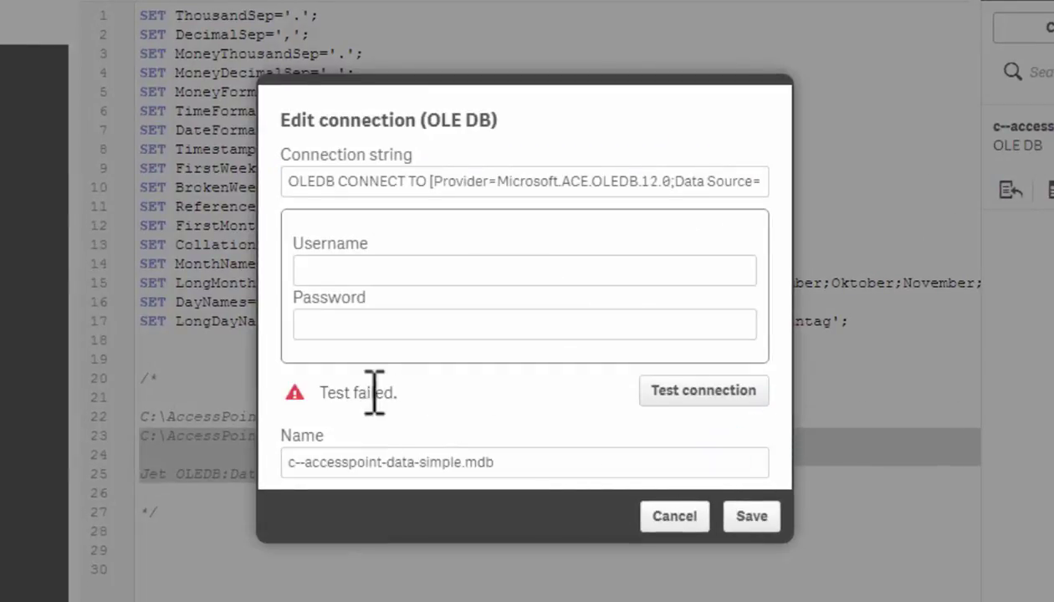
Rename the connection to 'my pwd protected access db' and save it
drag(538, 461, 136, 461)
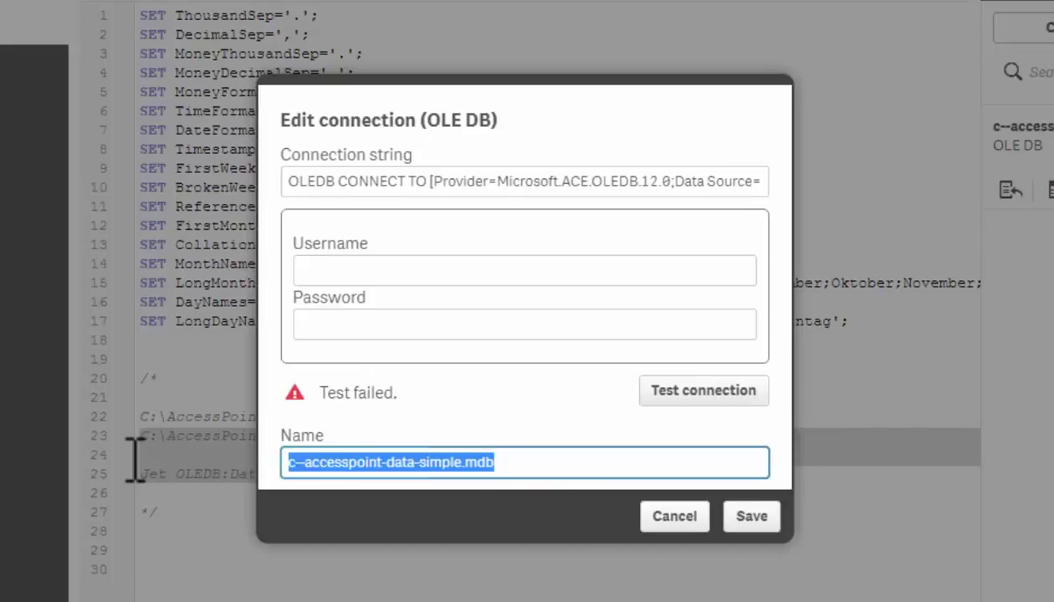
text(my )
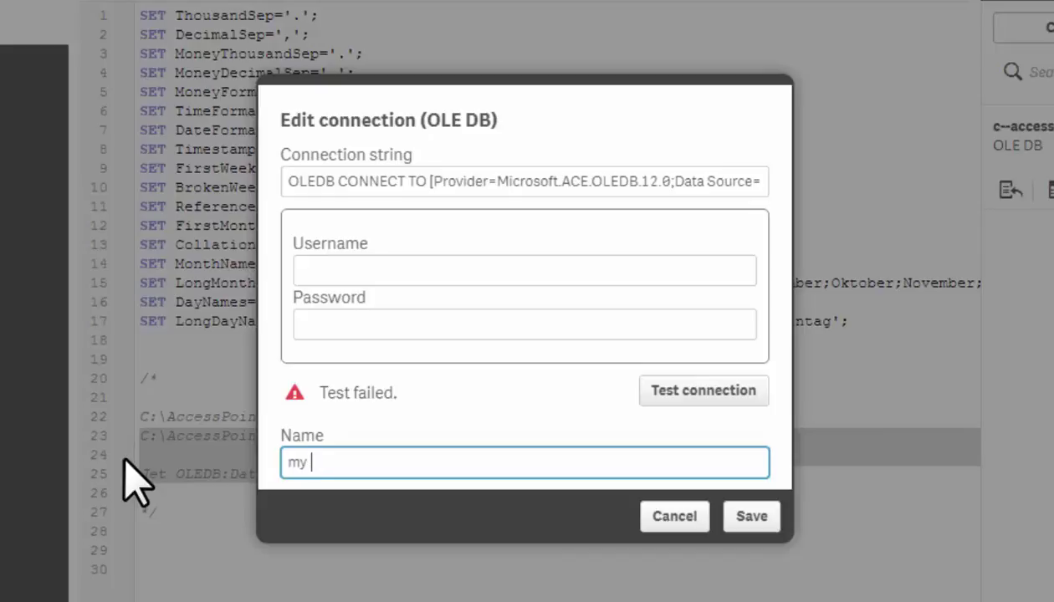
text(pwd protected access db)
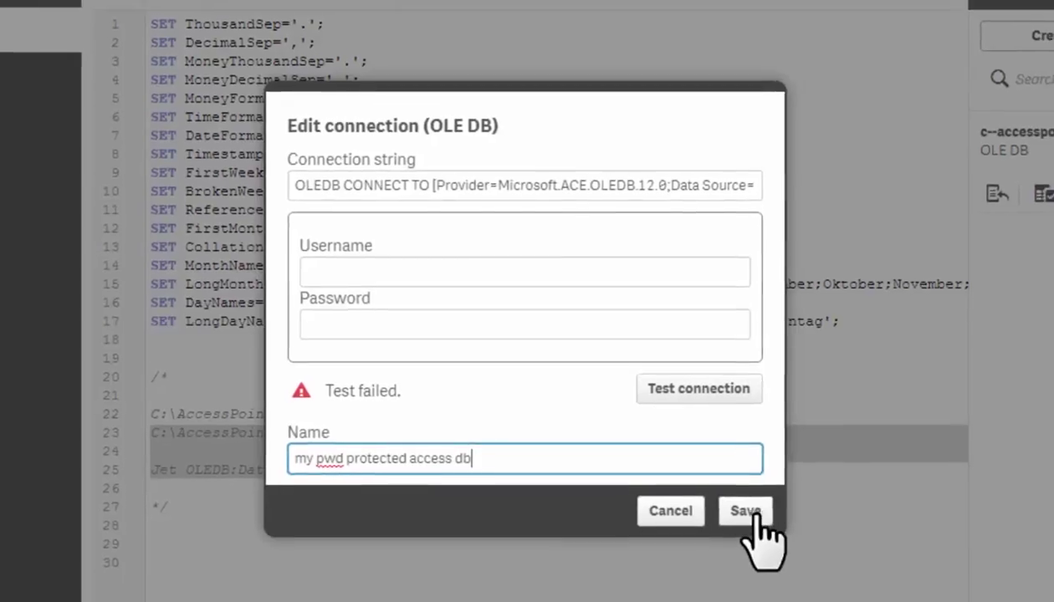
click(747, 514)
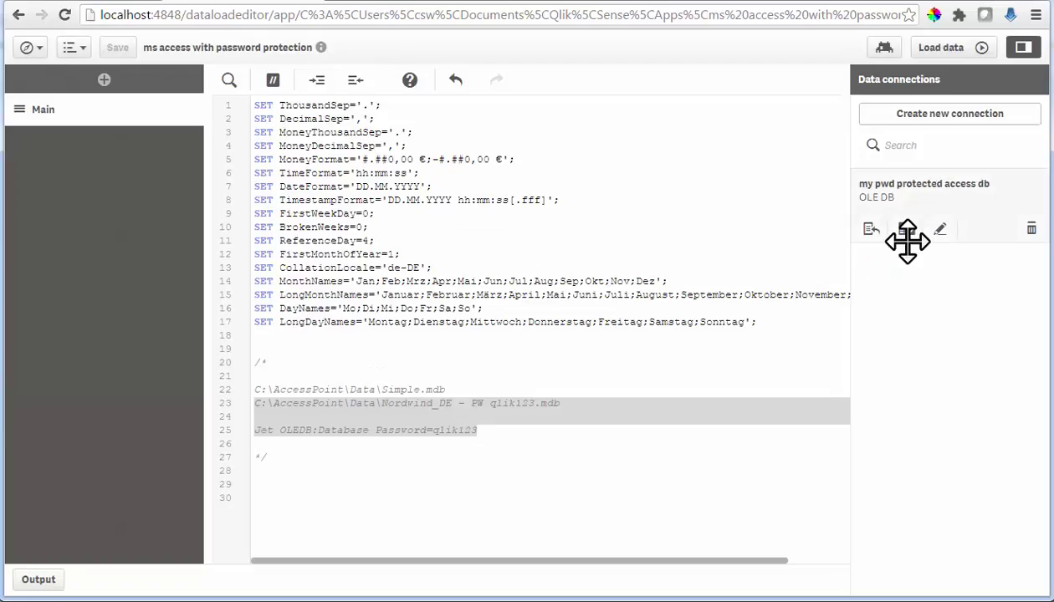
Browse the connection's tables (Samples and system tables) and close without loading
click(429, 493)
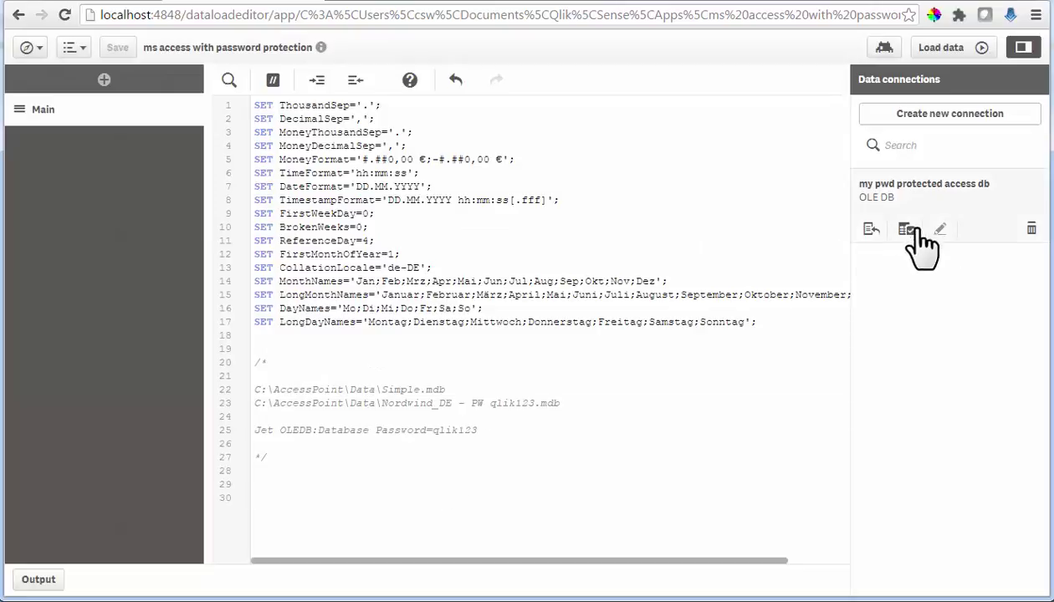
click(907, 229)
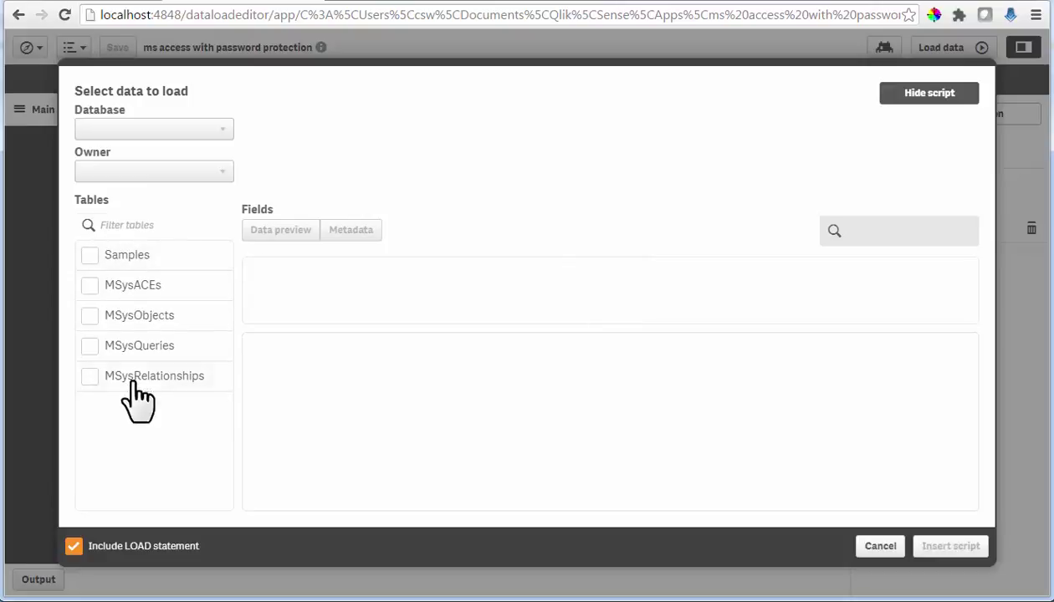
click(878, 547)
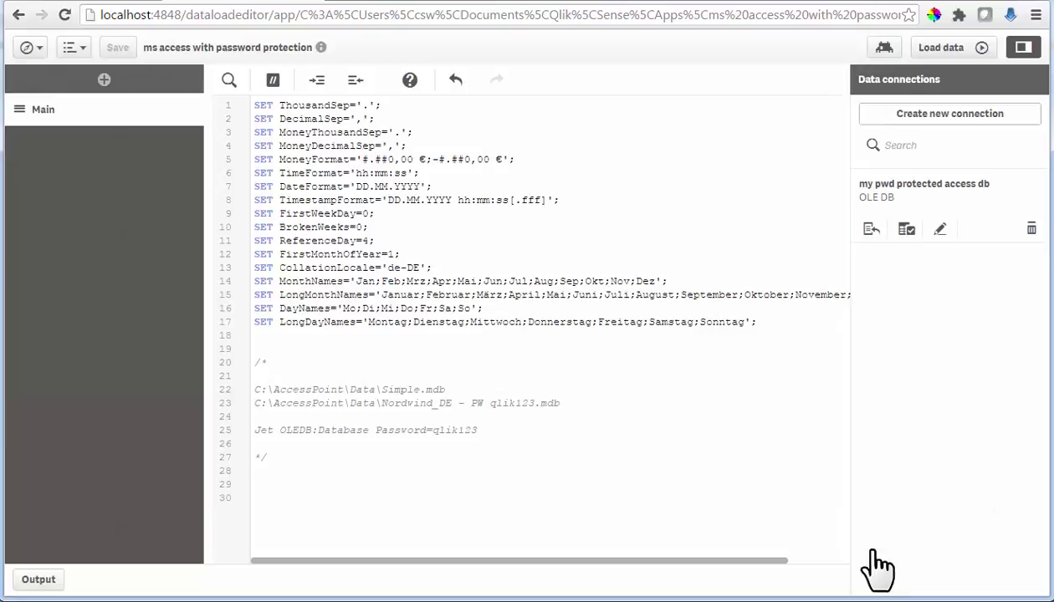
Re-test and save the 'my pwd protected access db' connection settings
click(941, 230)
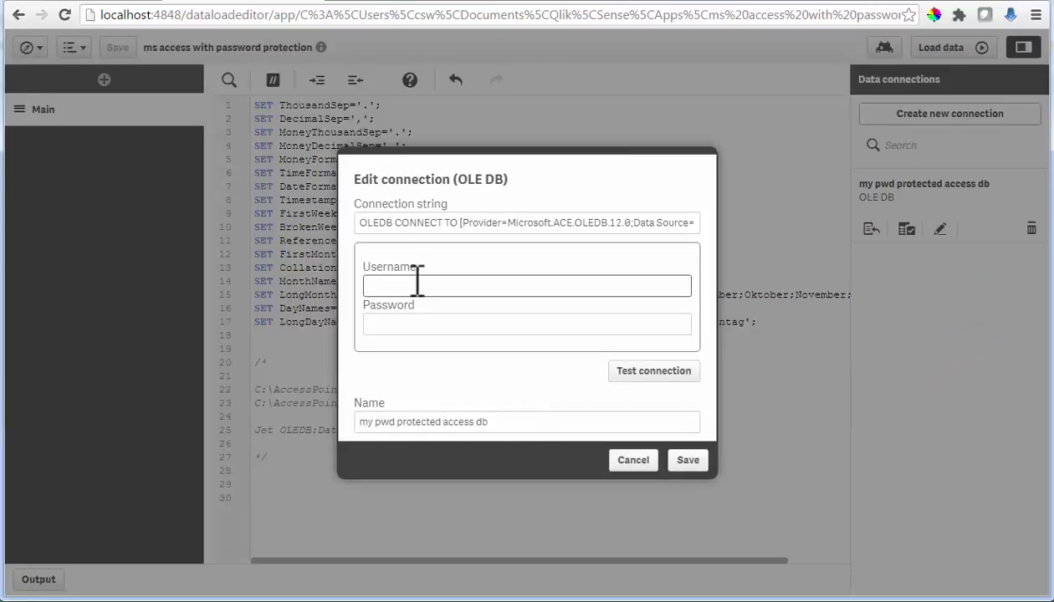
click(656, 378)
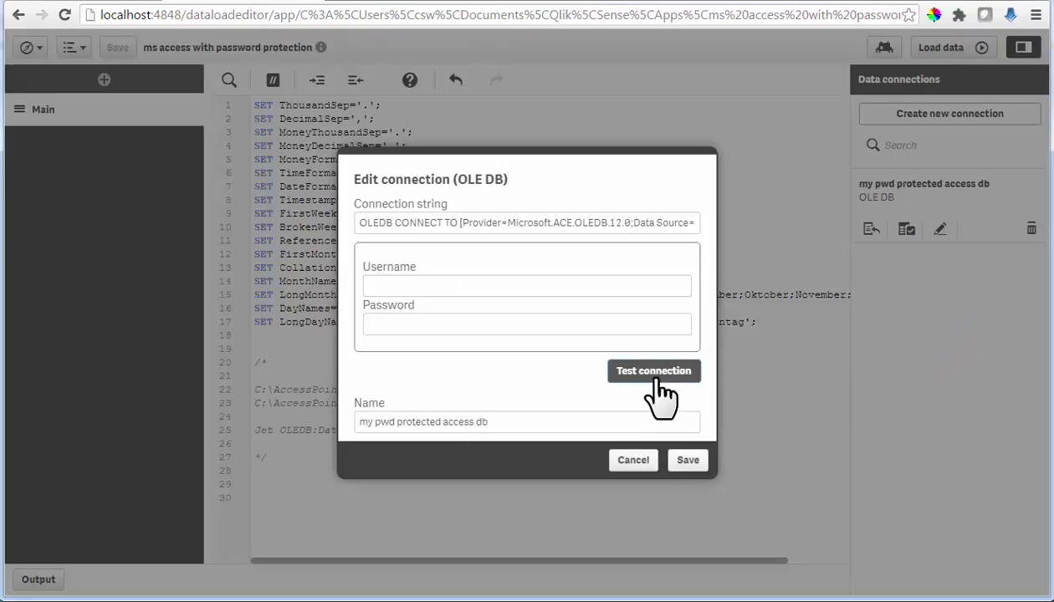
click(688, 461)
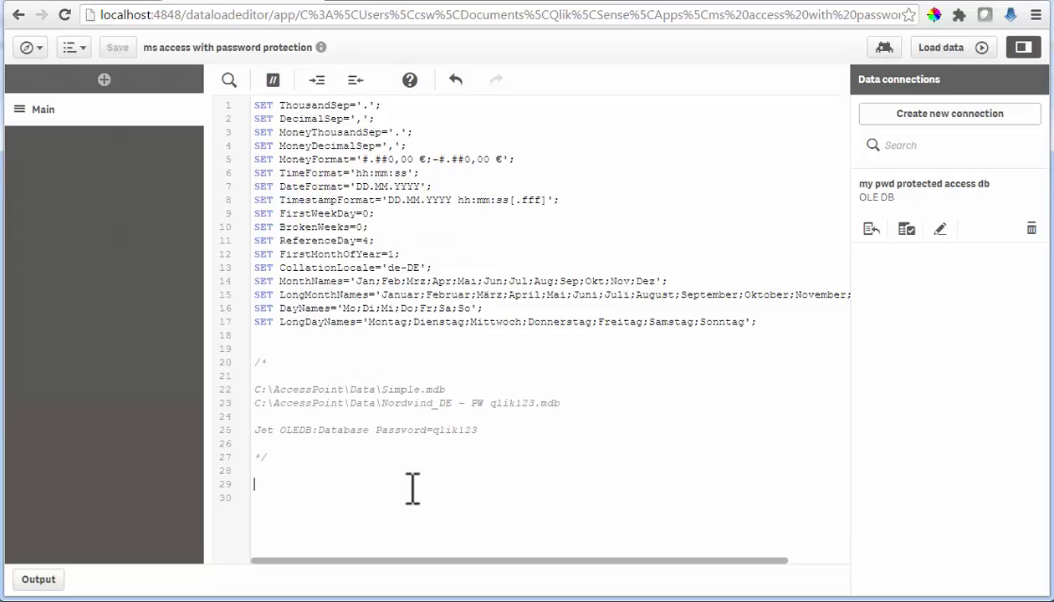
Insert a LOAD script for the Kategorien table and run Load data, fetching 8 lines
click(906, 230)
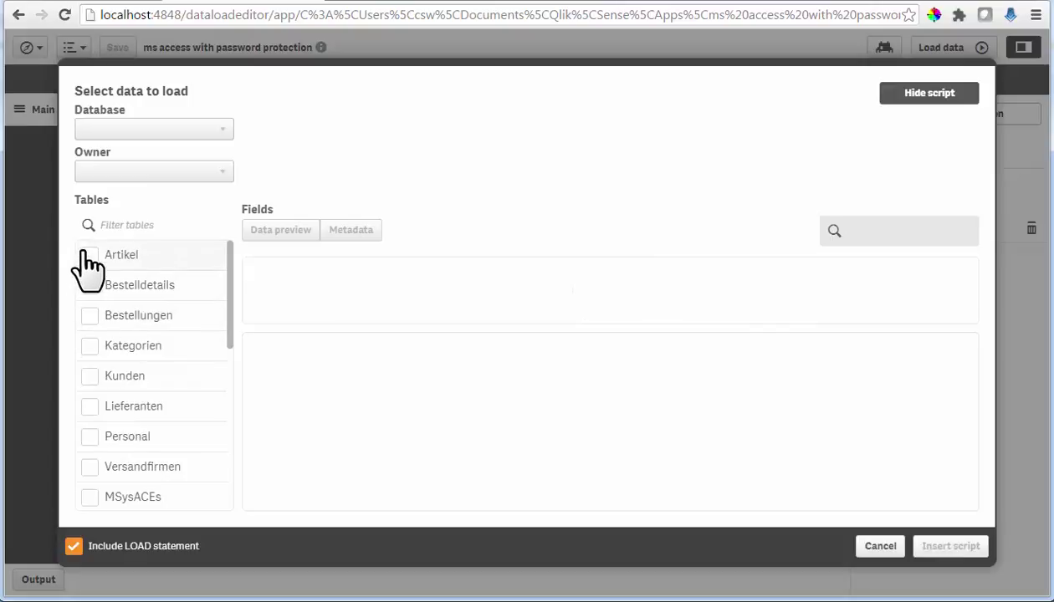
click(92, 346)
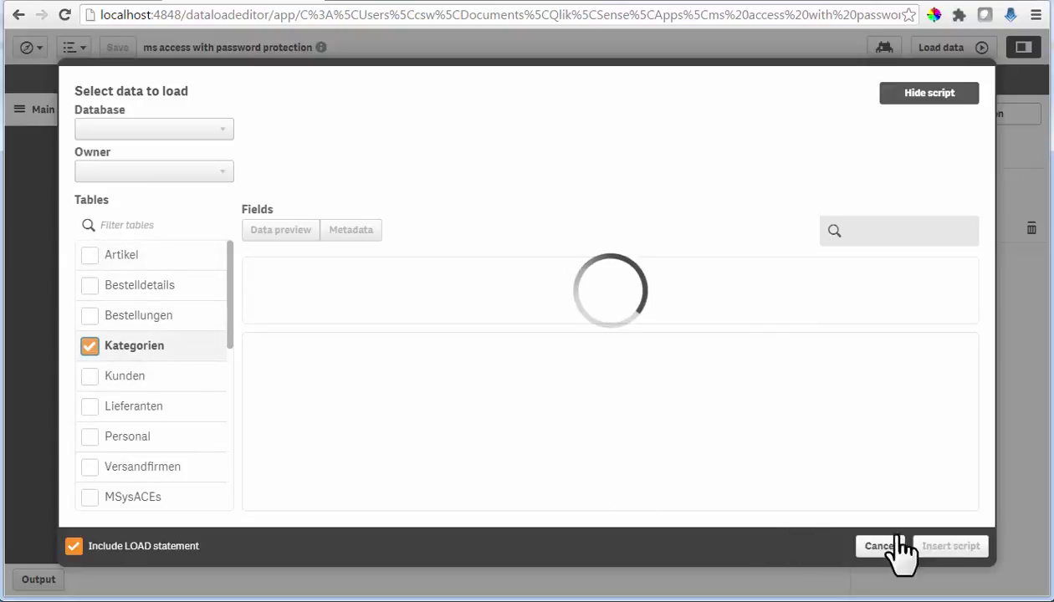
click(950, 548)
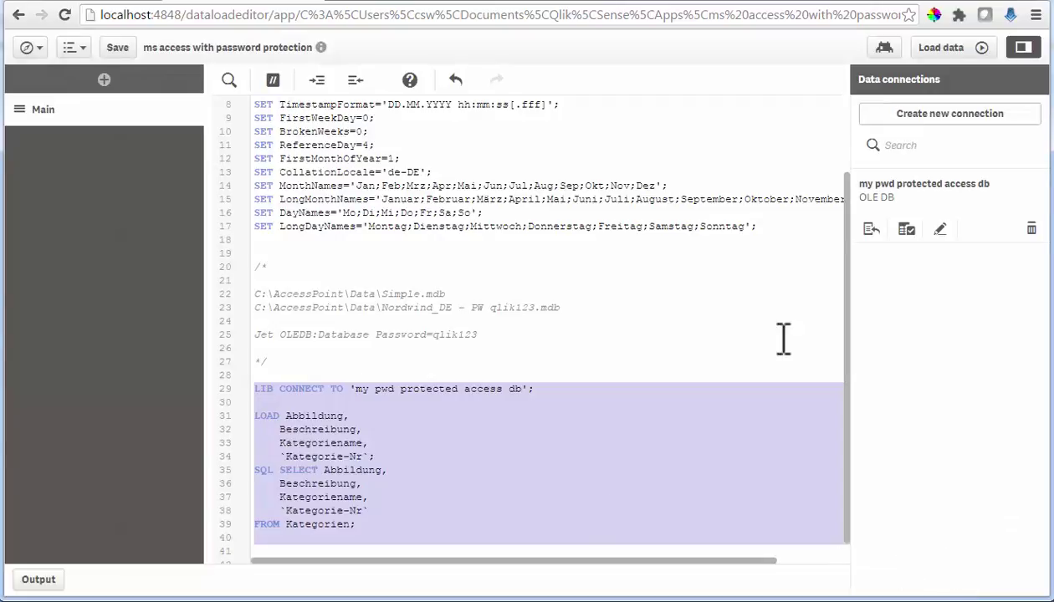
click(962, 50)
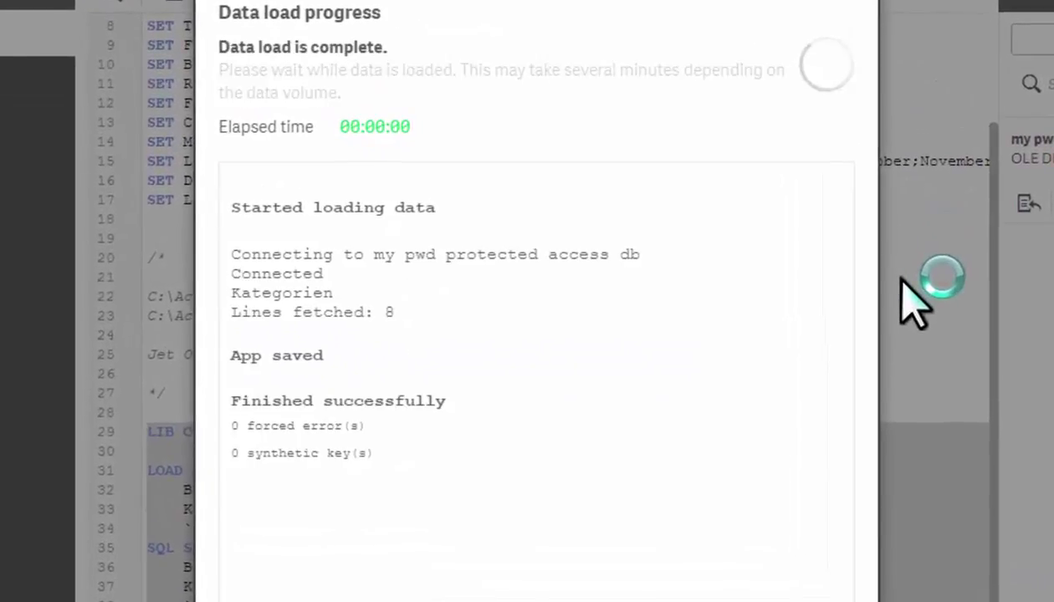